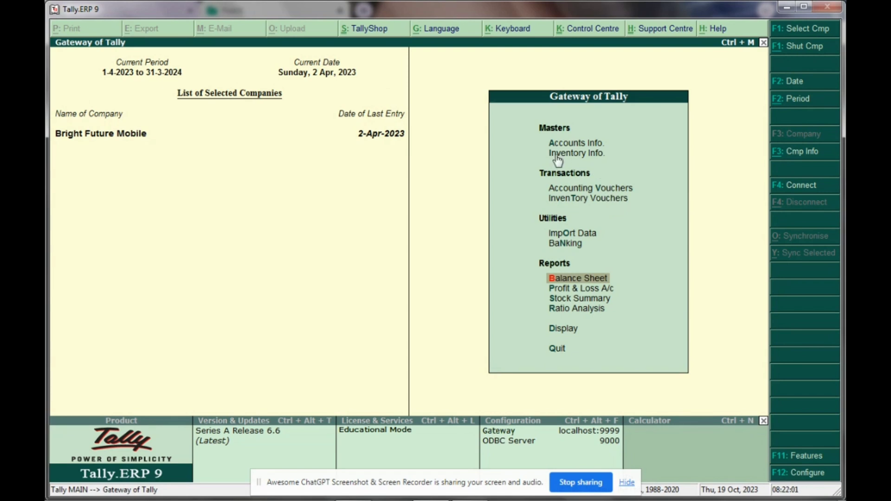
Start a new single ledger, enter the person's name as its name and place it under Sundry Creditors
click(580, 144)
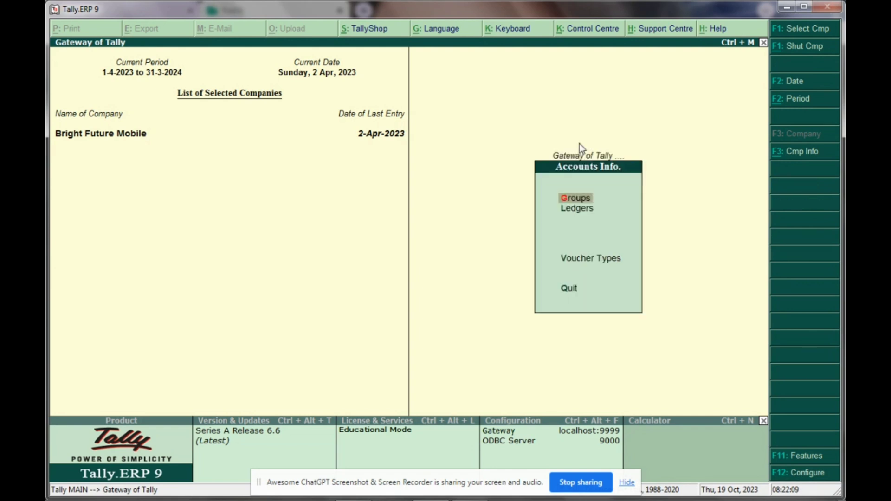
click(574, 215)
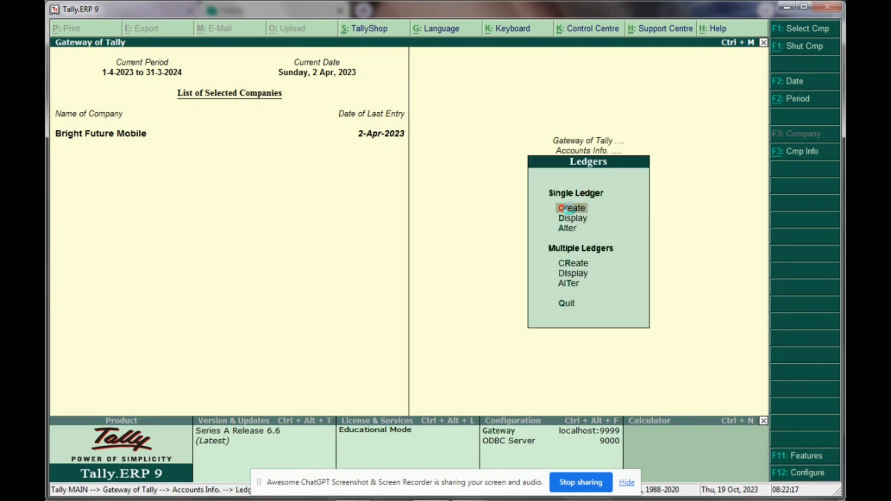
click(571, 209)
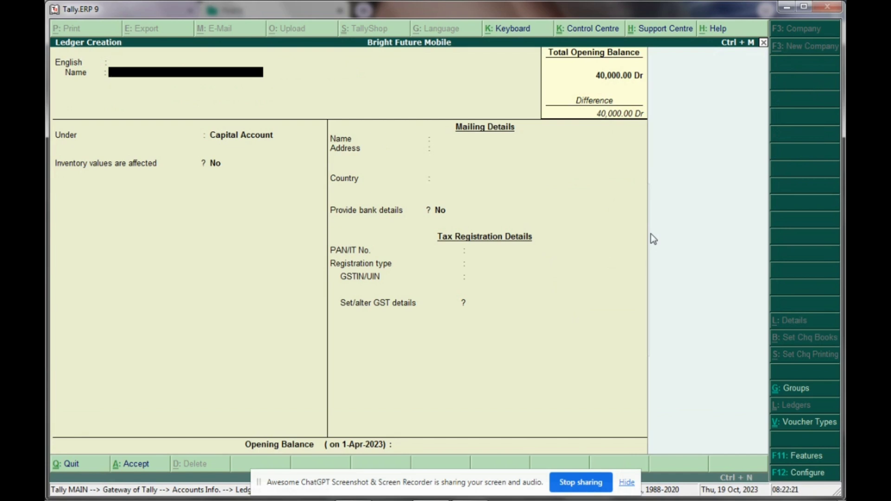
text(Rahul)
key(Return)
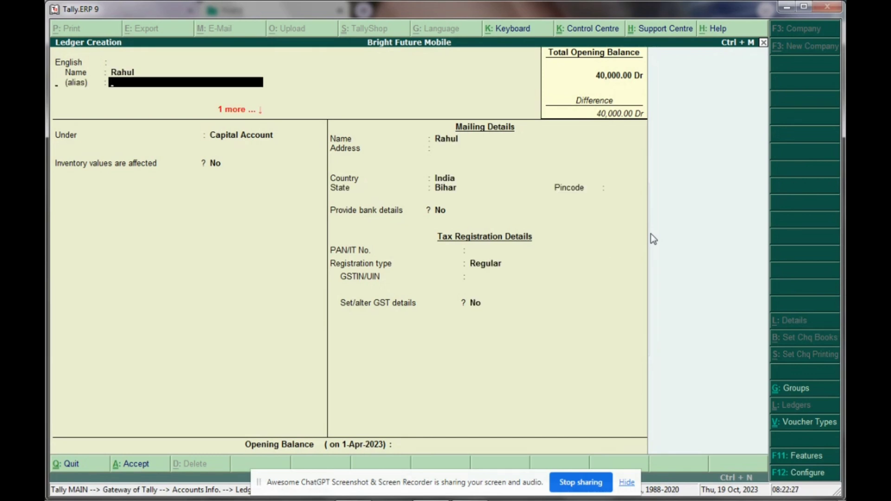
key(Return)
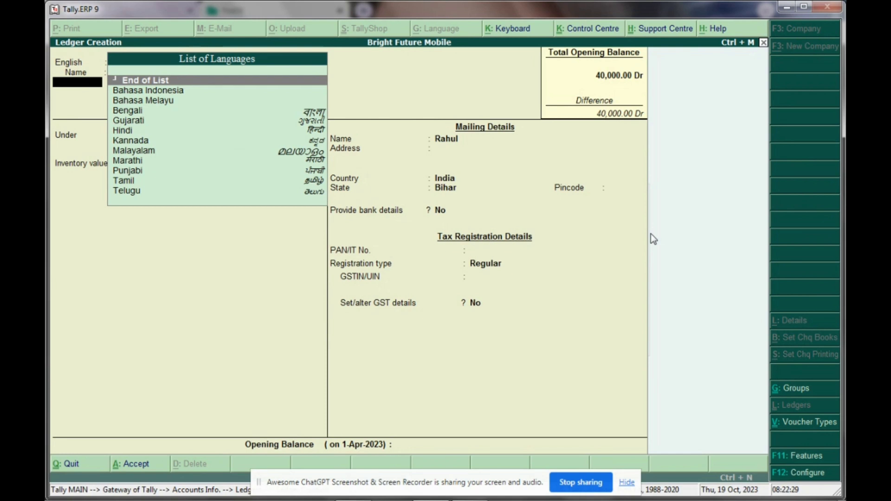
key(Return)
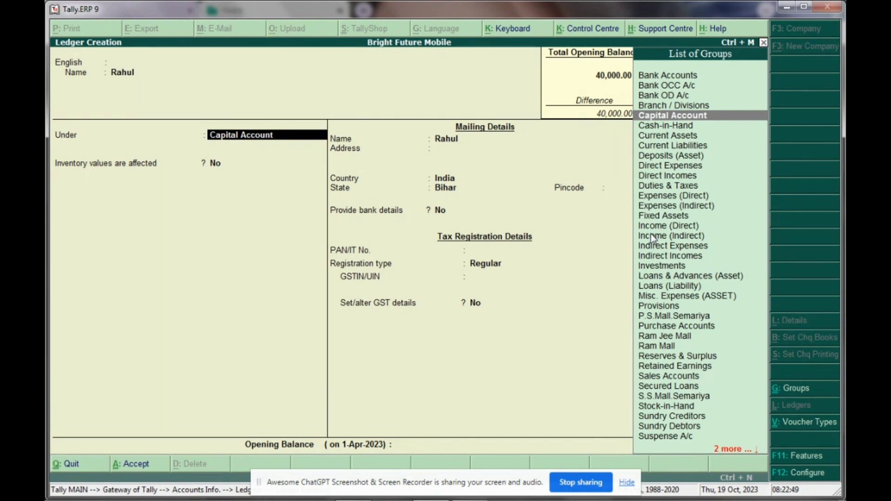
text(Sun)
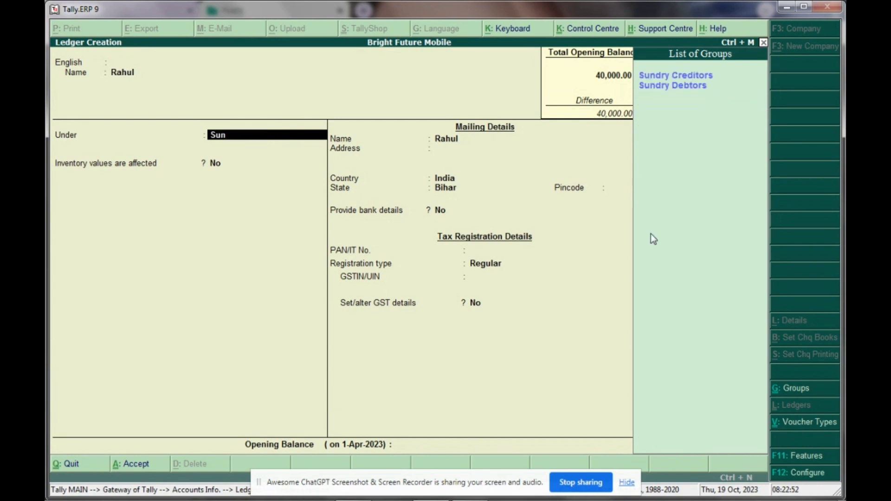
key(Return)
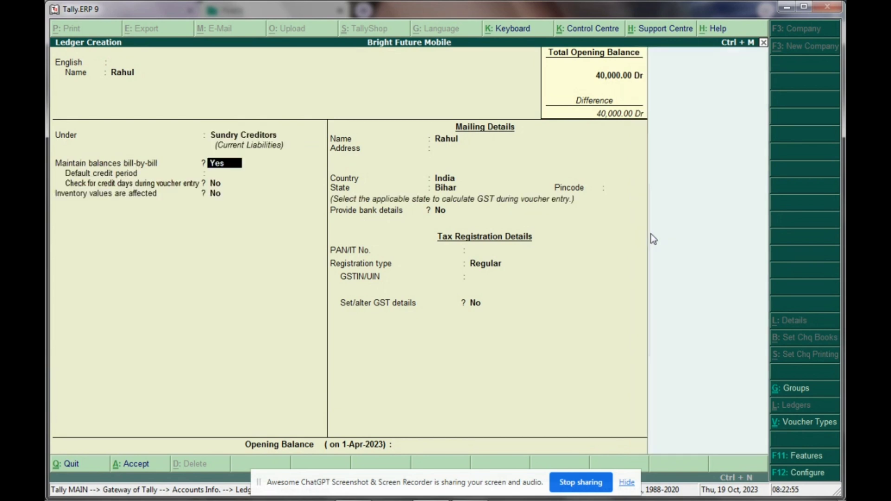
Keep the creditor ledger's default bill-by-bill, mailing, bank and tax details, leave the GSTIN blank and save the ledger
key(Return)
key(Return)
key(Return)
key(Return)
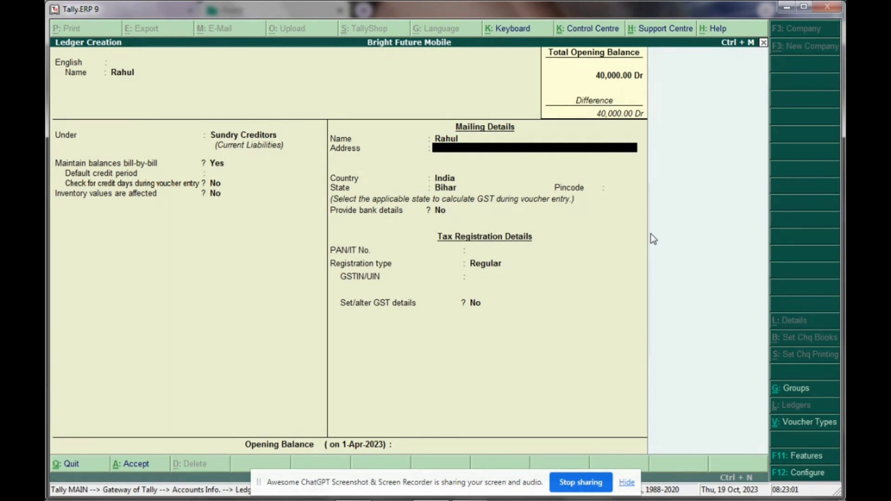
key(Return)
key(Return)
key(Return)
key(Return)
key(Return)
key(Return)
key(Return)
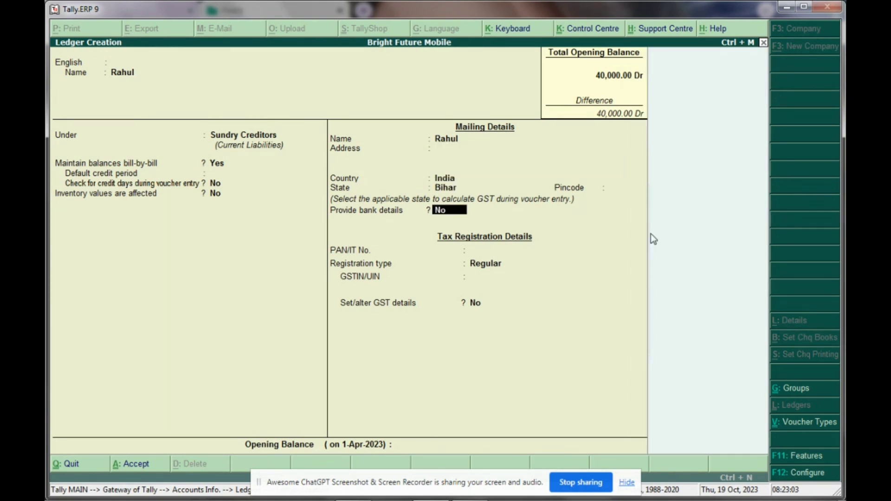
key(Return)
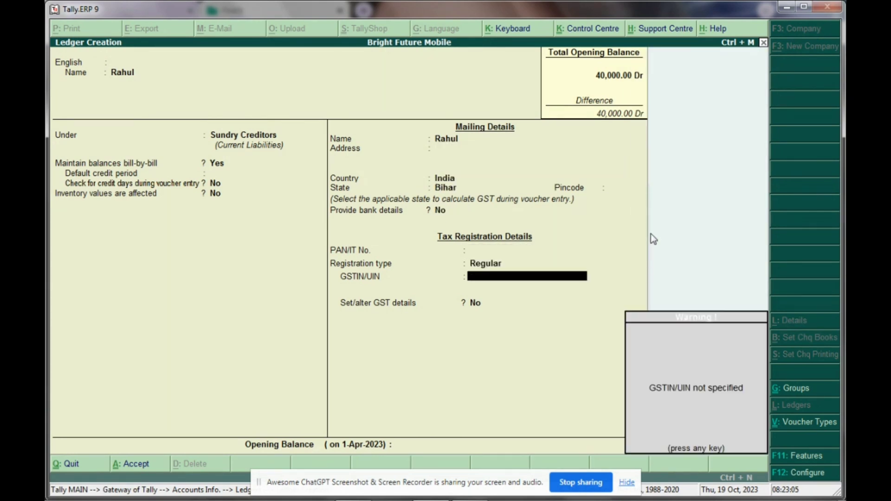
key(Return)
key(Return)
key(Return)
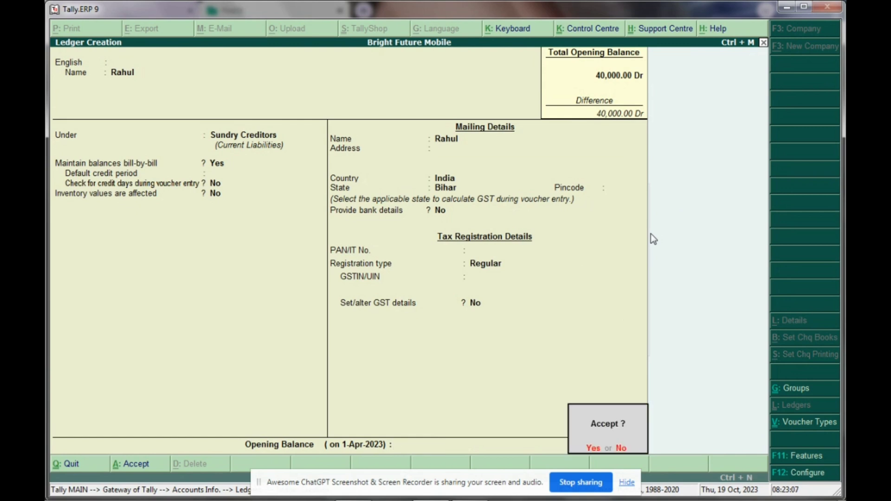
key(Return)
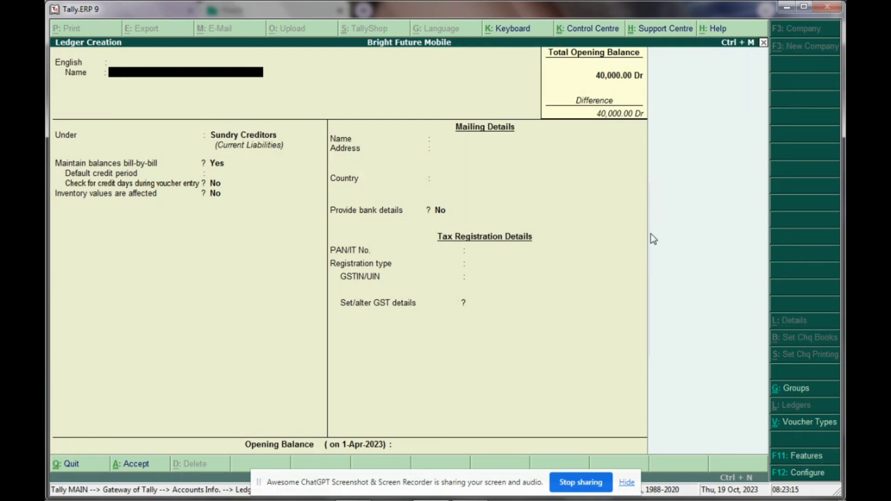
text(Staff Salary)
key(Return)
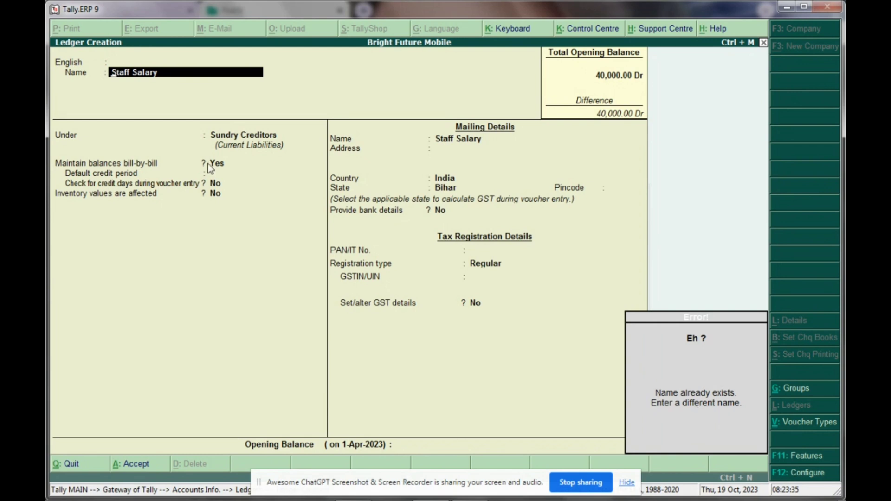
key(BackSpace)
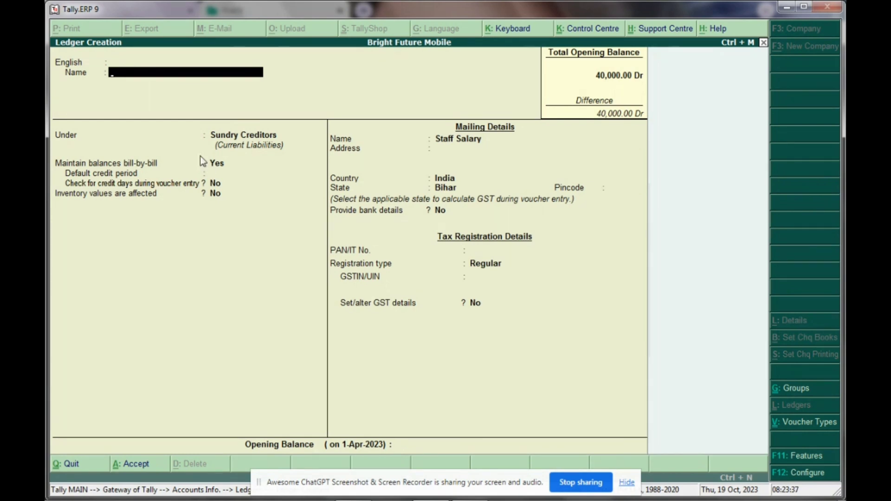
Name the new ledger Staff Salary Account and place it under Indirect Expenses
text(Staff Salary Accoun)
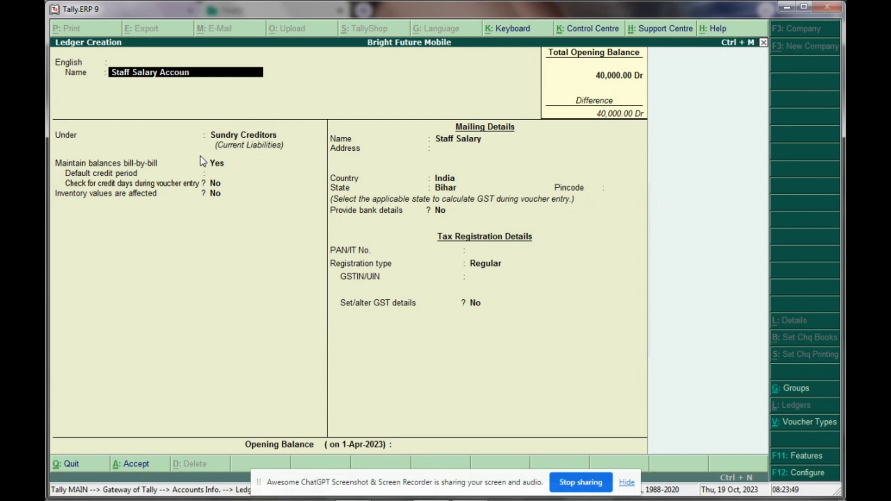
key(Return)
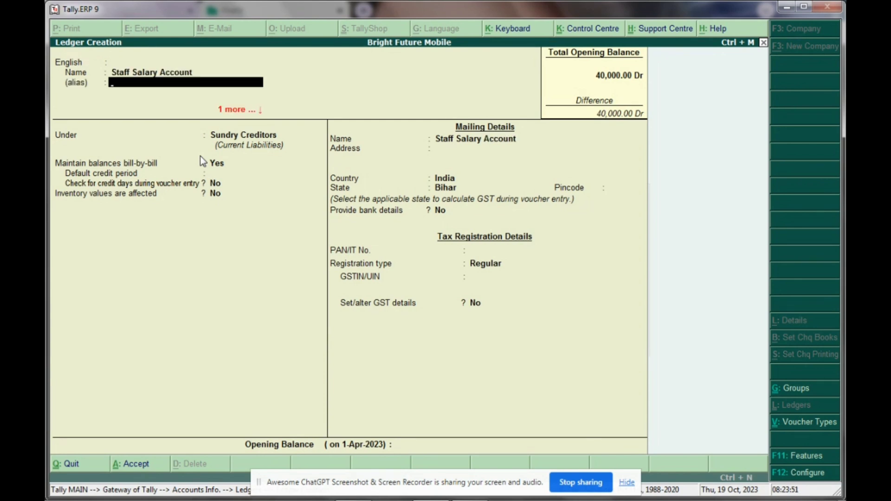
key(Return)
key(Return)
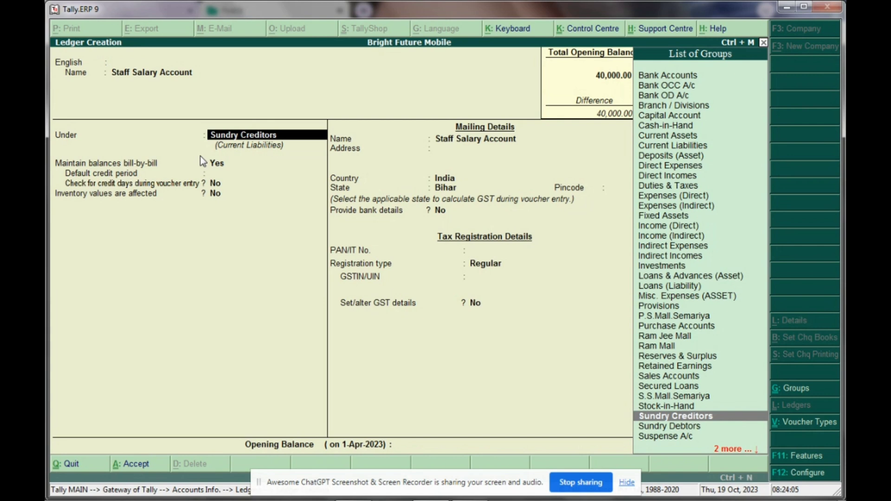
text(In)
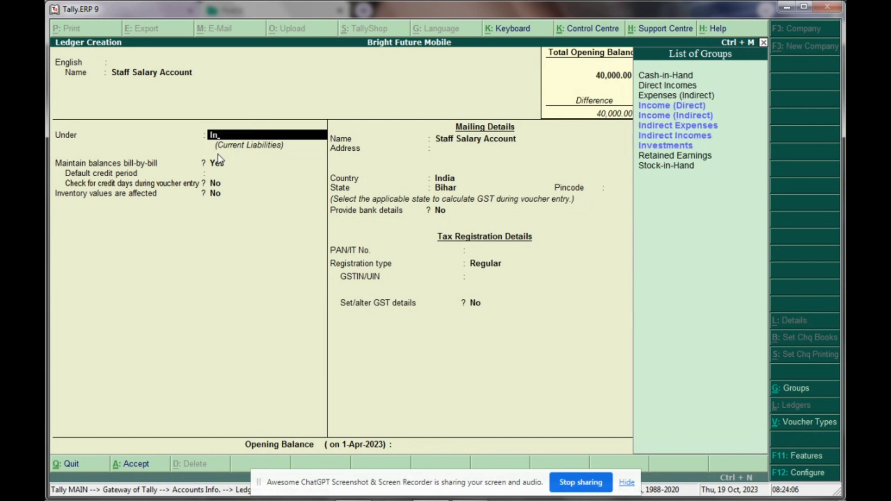
click(696, 127)
Set the salary ledger's type to Not Applicable, keep the other defaults without an opening balance, and save it
key(Return)
key(Return)
key(Return)
key(Return)
key(Return)
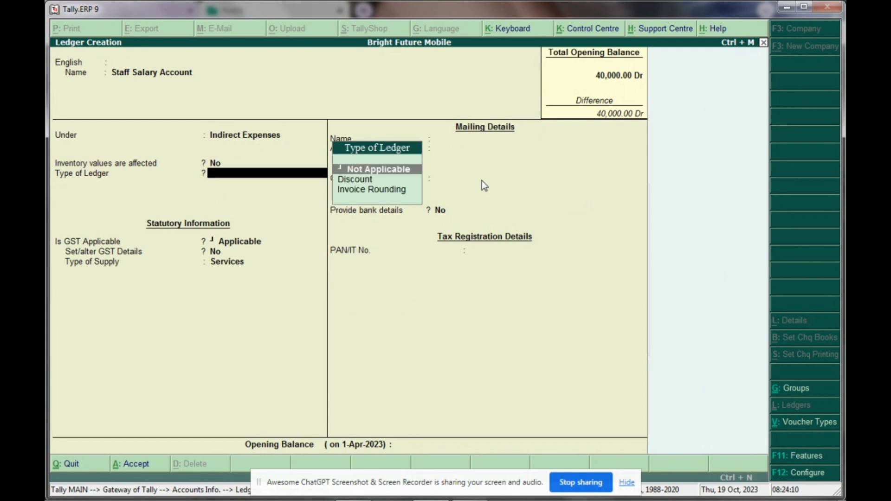
key(Return)
key(Return)
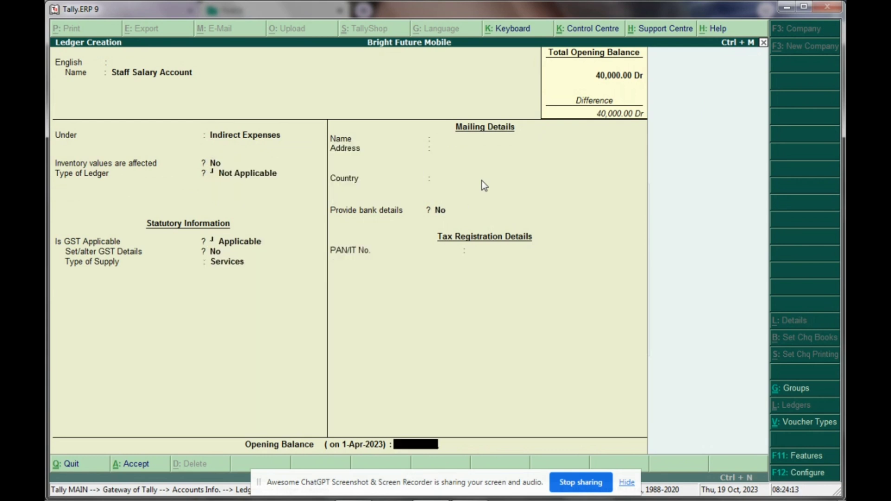
key(Return)
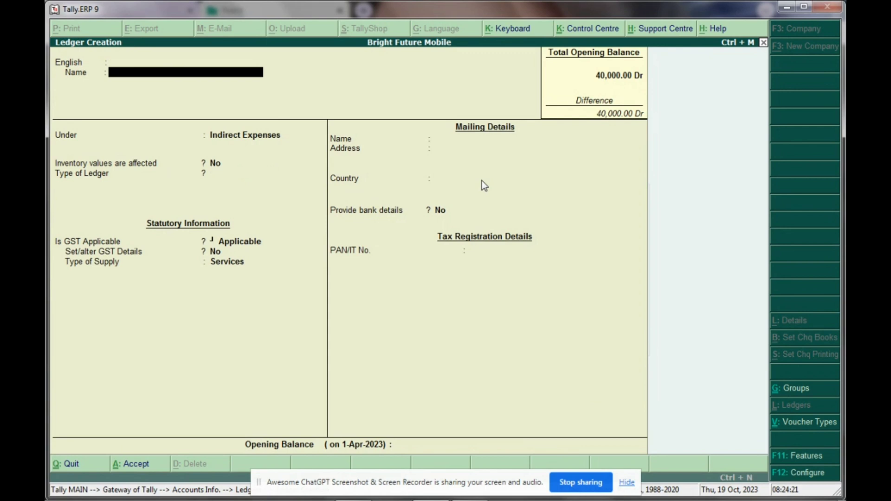
Name the next ledger Misc Exmenses and place it under the Misc. Expenses (ASSET) group
text(Misc Exmenses)
key(Return)
key(Return)
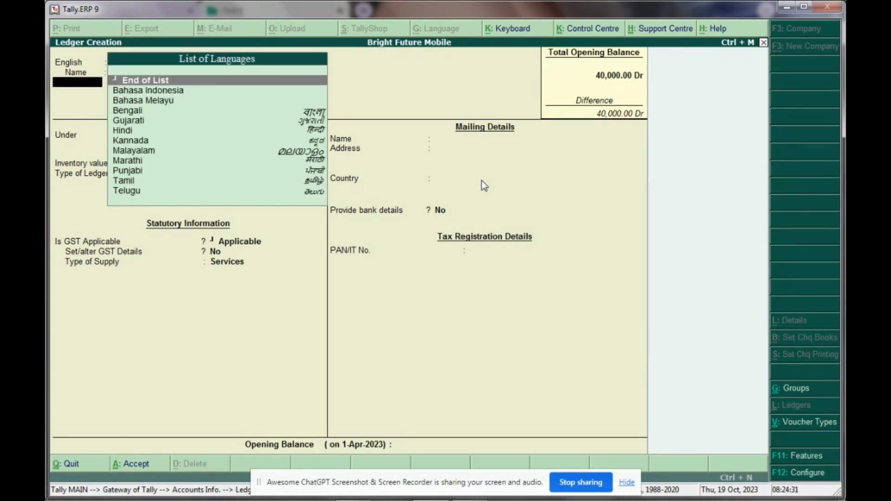
key(Return)
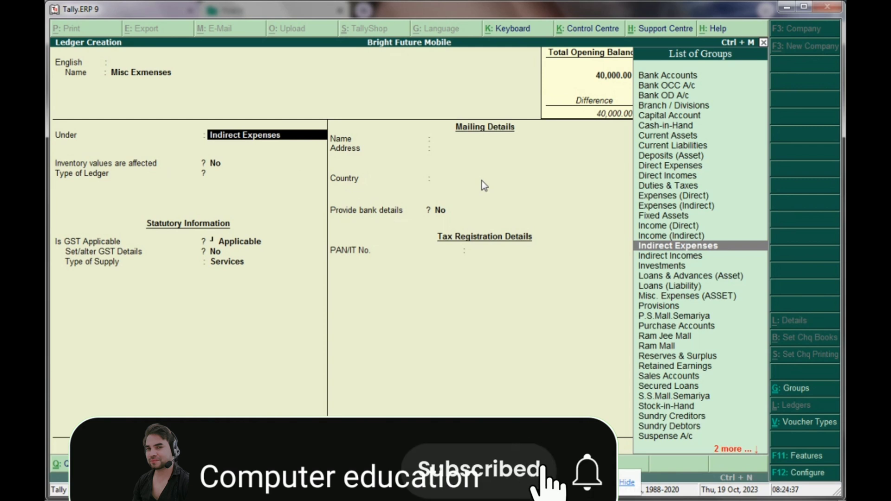
text(mi)
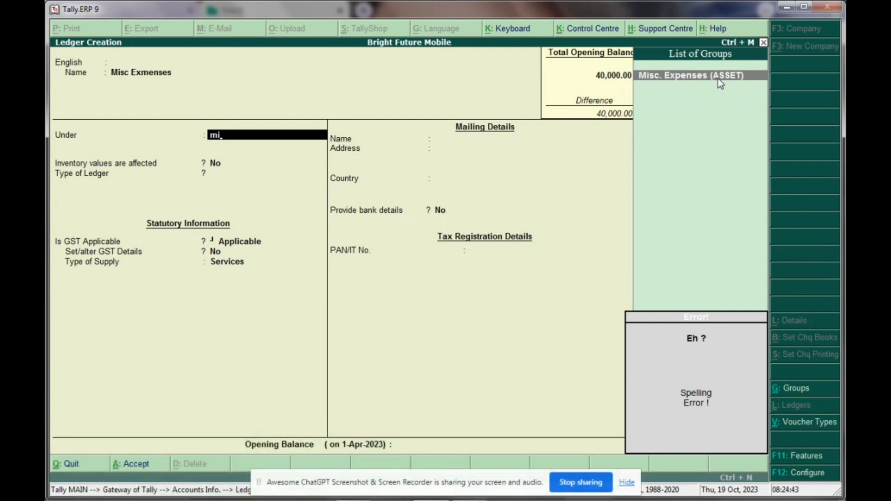
key(BackSpace)
key(BackSpace)
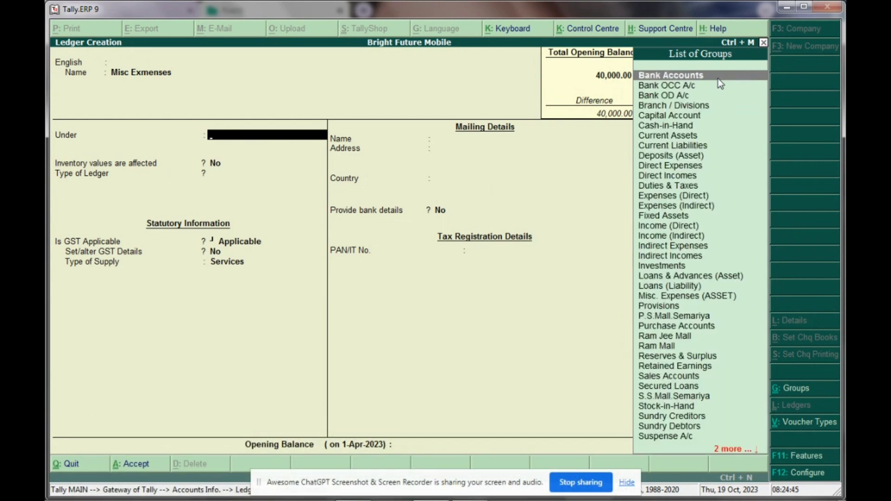
text(mis)
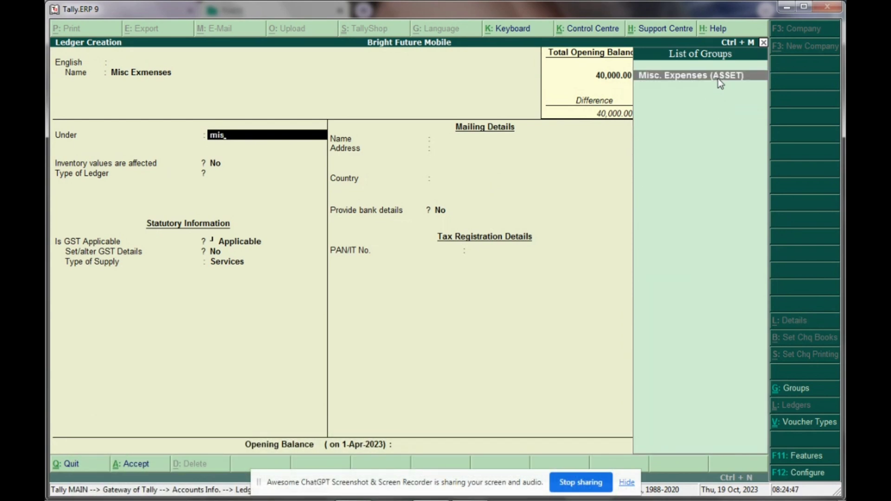
key(Return)
Keep the default bank and tax details of the miscellaneous expenses ledger and save it
key(Return)
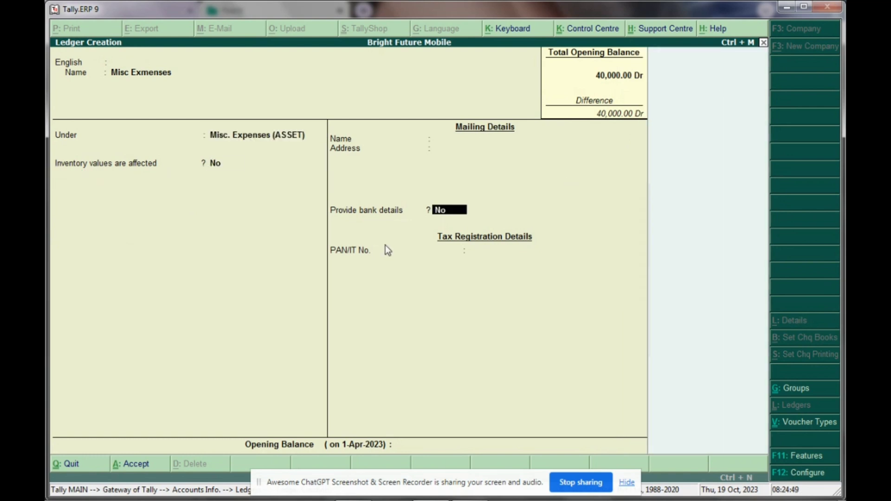
key(Return)
key(Return)
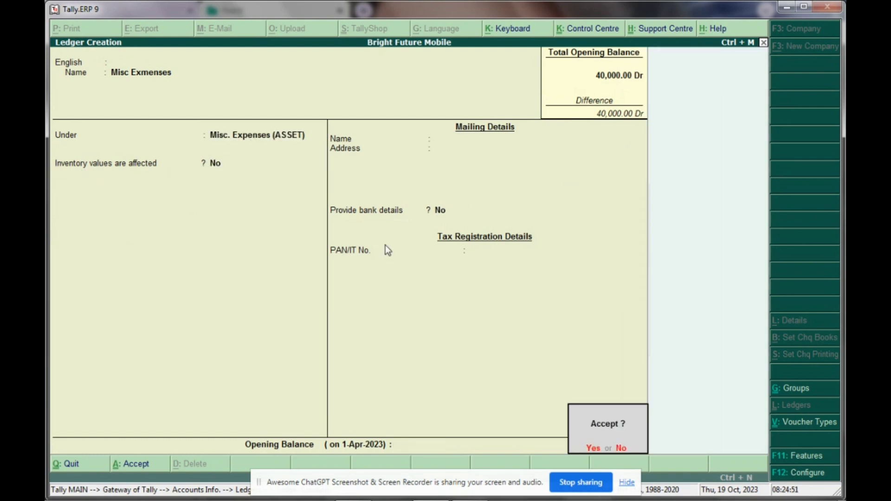
key(Return)
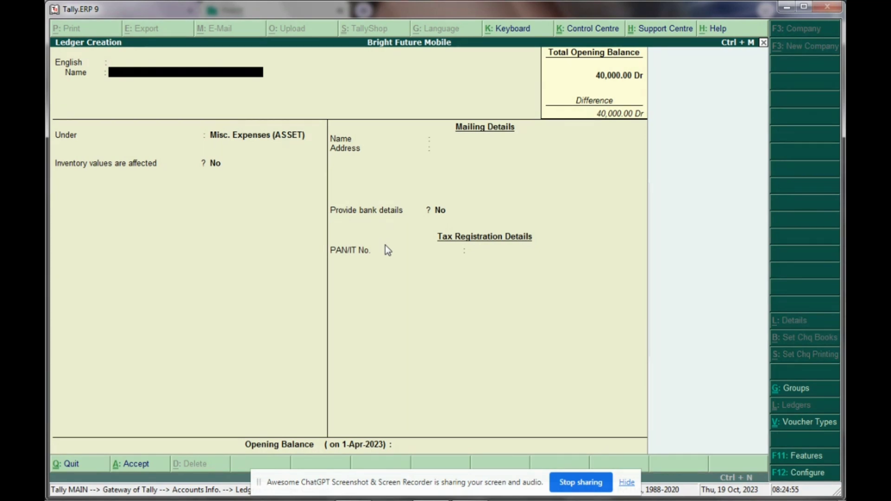
Leave ledger creation and open a new accounting voucher for entry
key(Escape)
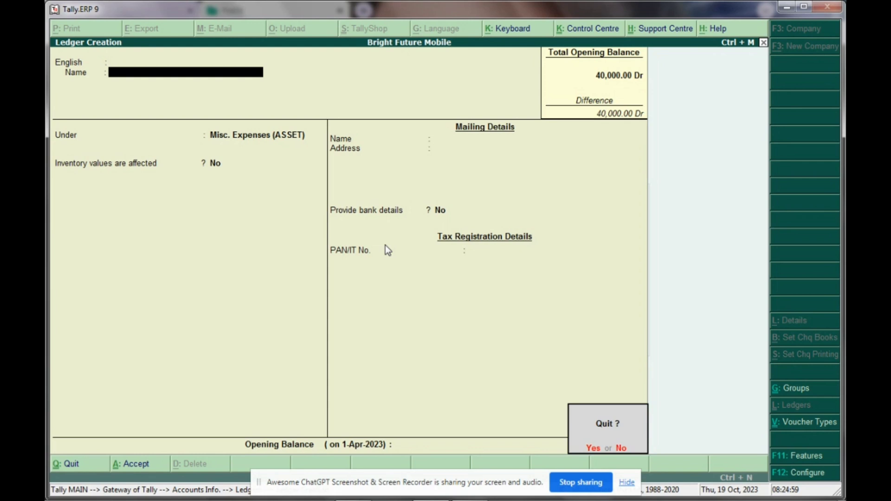
key(y)
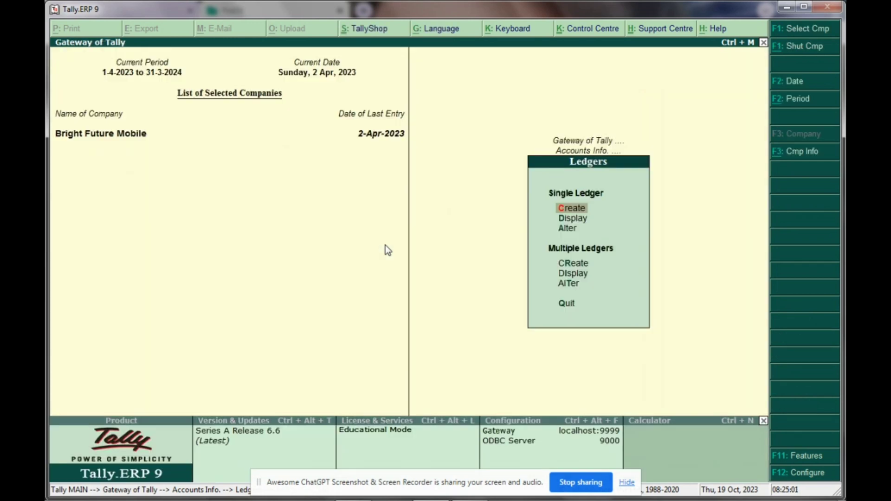
key(Escape)
key(Escape)
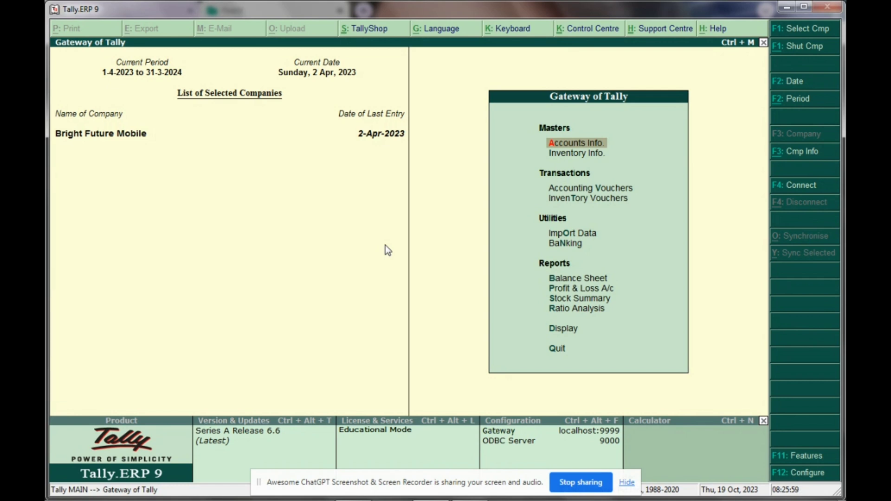
click(576, 193)
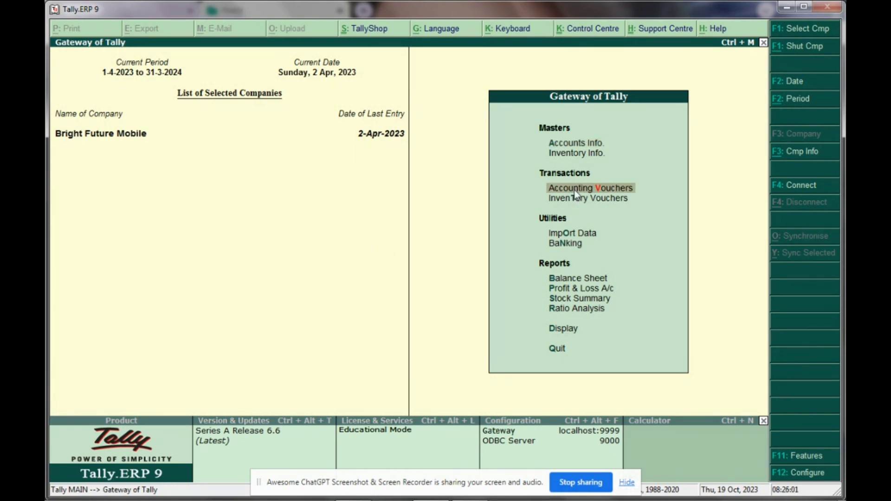
click(575, 190)
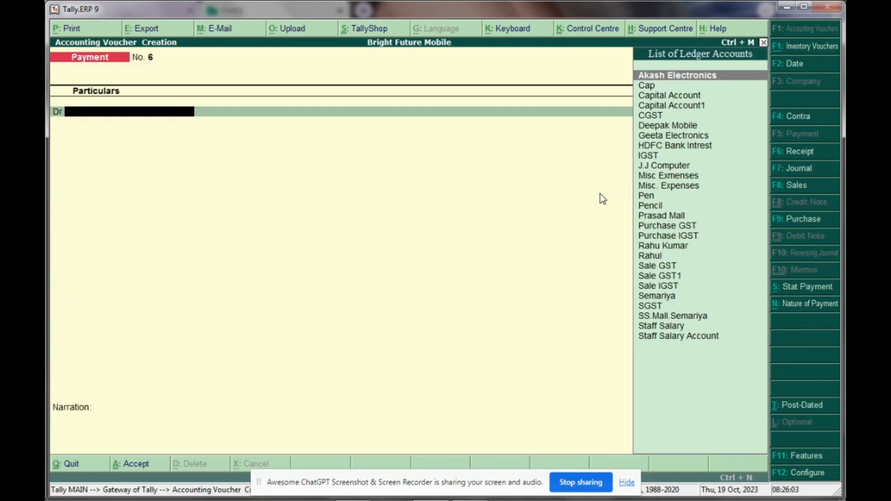
Start a journal voucher and debit the Misc Exmenses ledger with 10,000
click(803, 169)
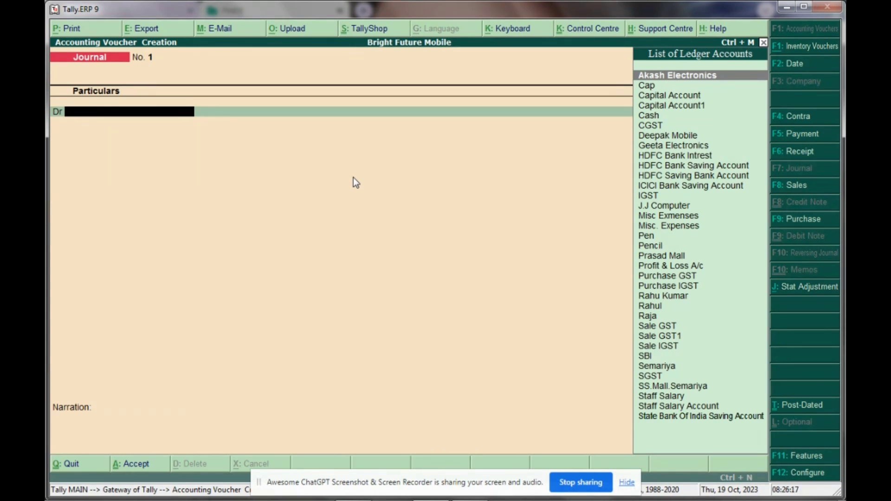
text(Mi)
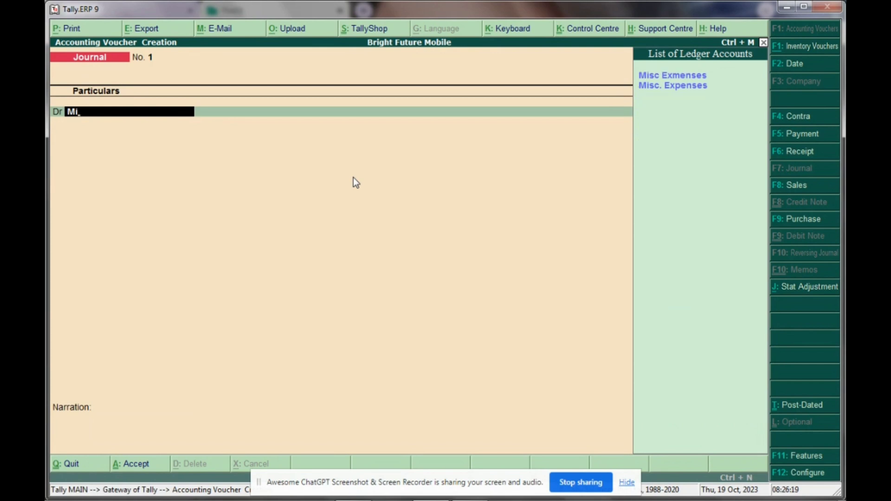
click(672, 77)
key(Return)
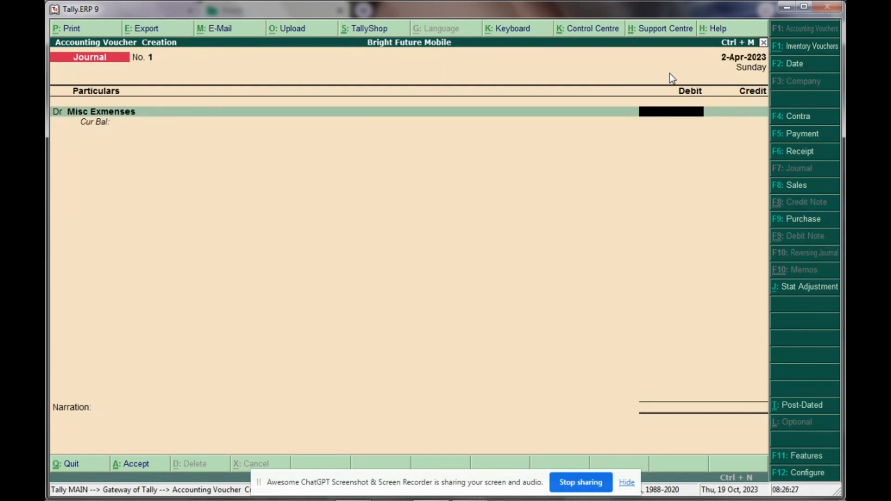
text(10000)
key(Return)
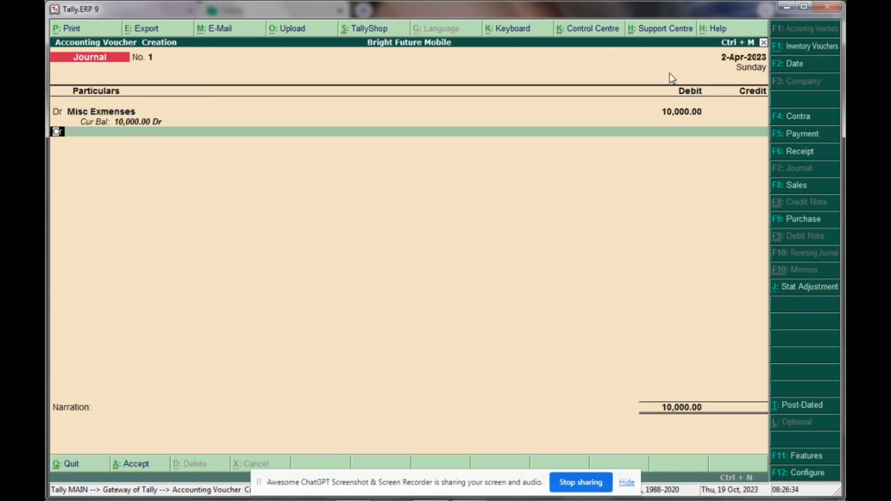
Choose the individual creditor's ledger for the credit line of the journal voucher
key(Return)
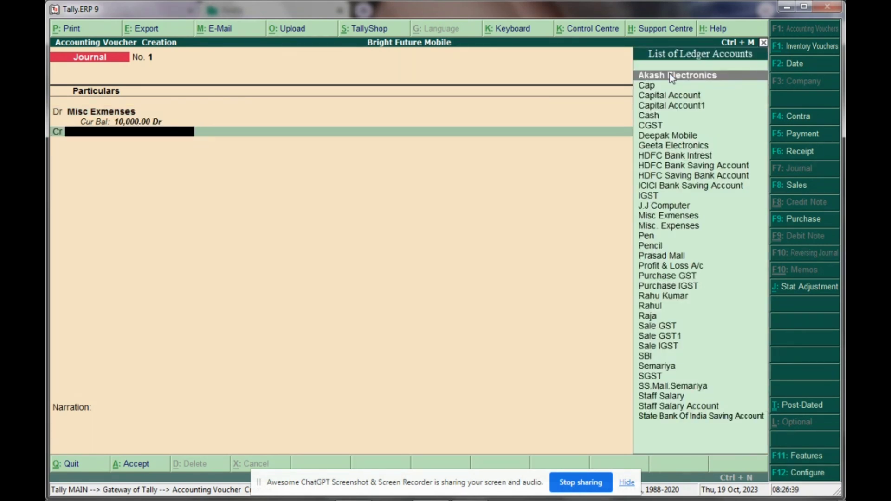
text(Rah)
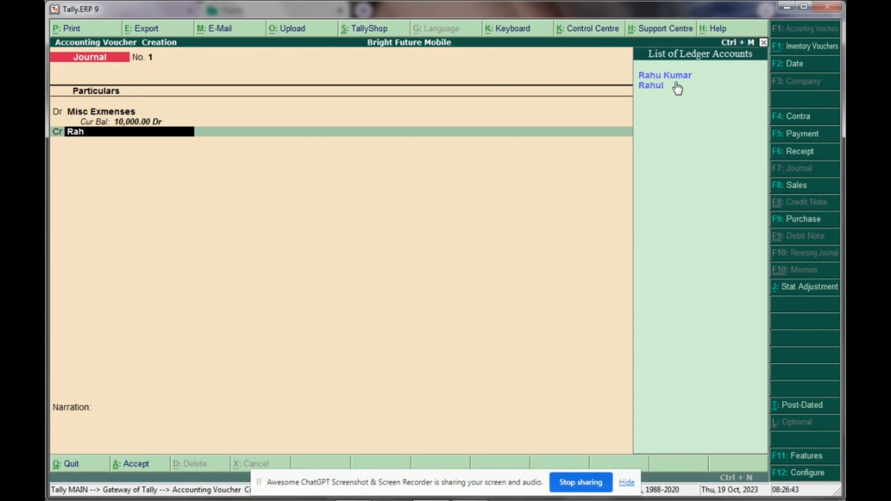
click(664, 88)
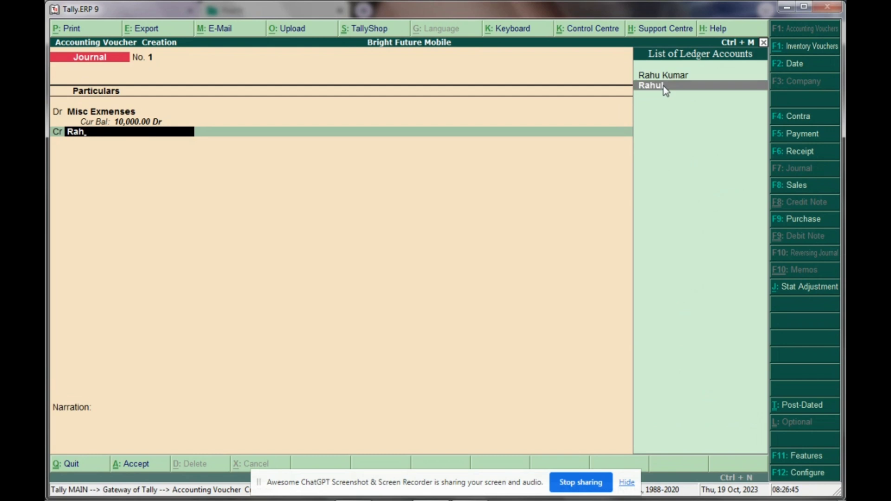
key(Return)
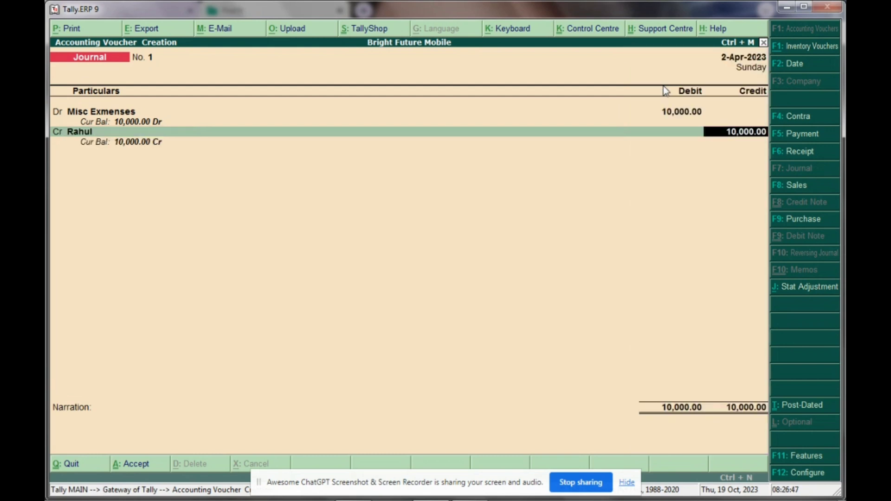
Accept the 10,000 credit as an On Account reference, leave the narration blank and save the journal voucher
key(Return)
key(Return)
key(Return)
key(Return)
key(Return)
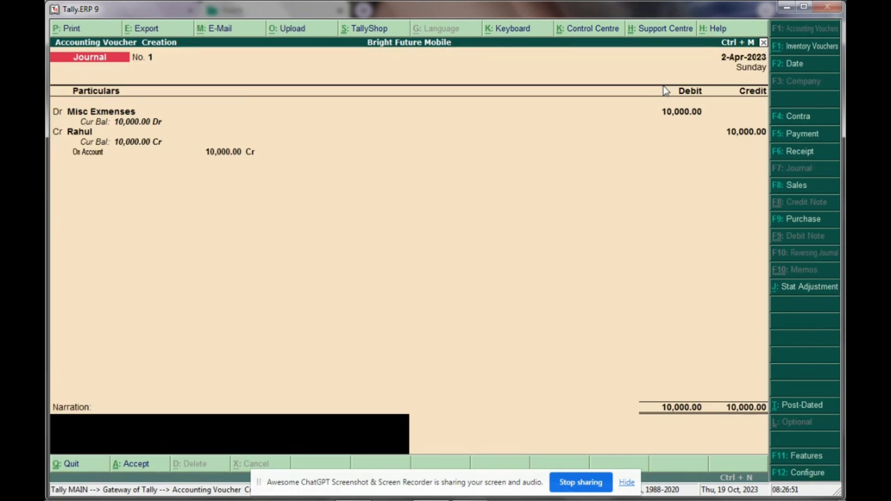
key(Return)
key(Return)
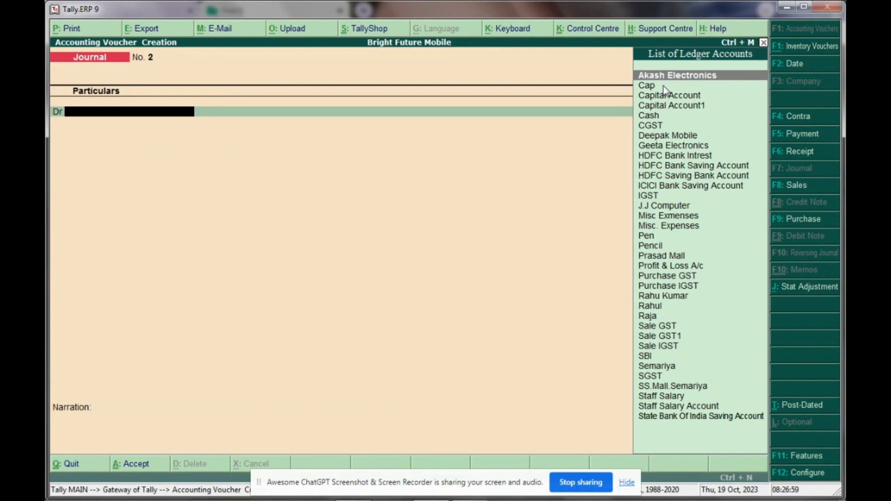
Leave voucher entry and examine the detailed balance sheet, checking the Misc Exmenses line under Misc. Expenses (ASSET)
key(Escape)
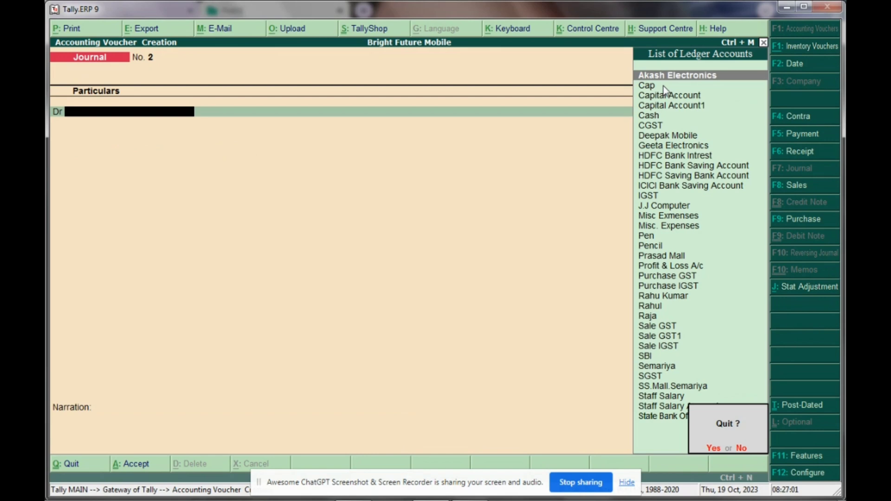
key(y)
key(b)
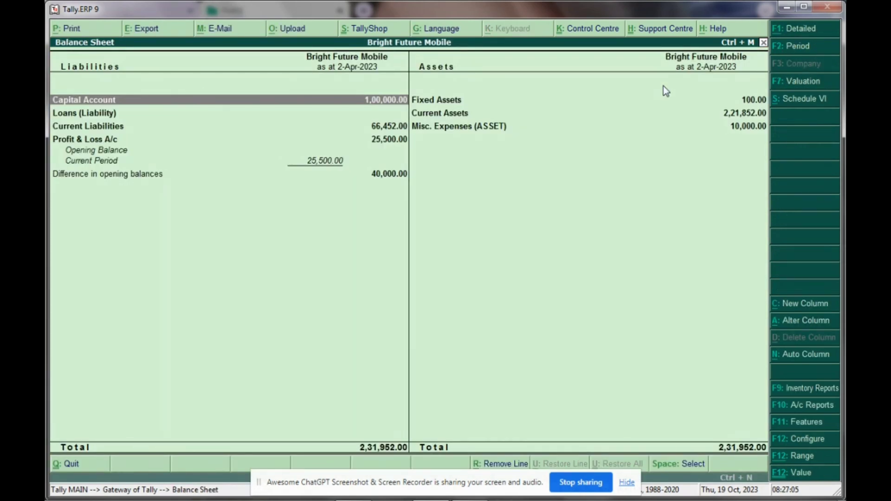
key(alt+F1)
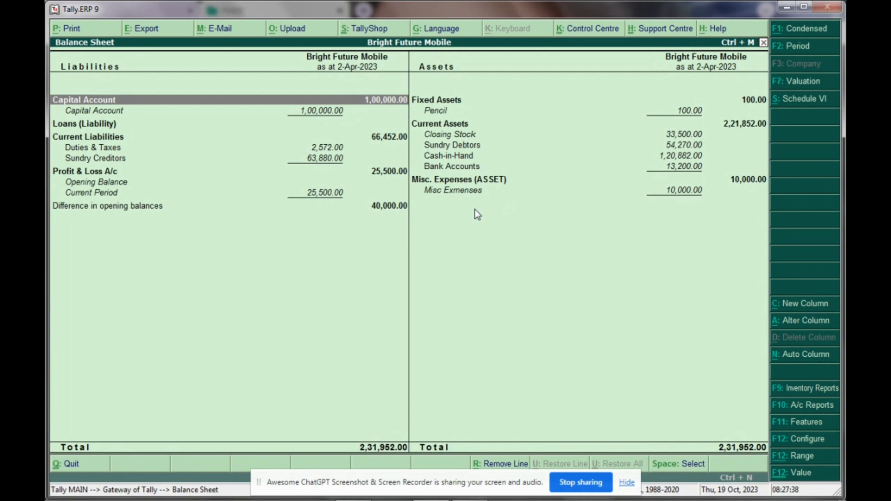
click(475, 198)
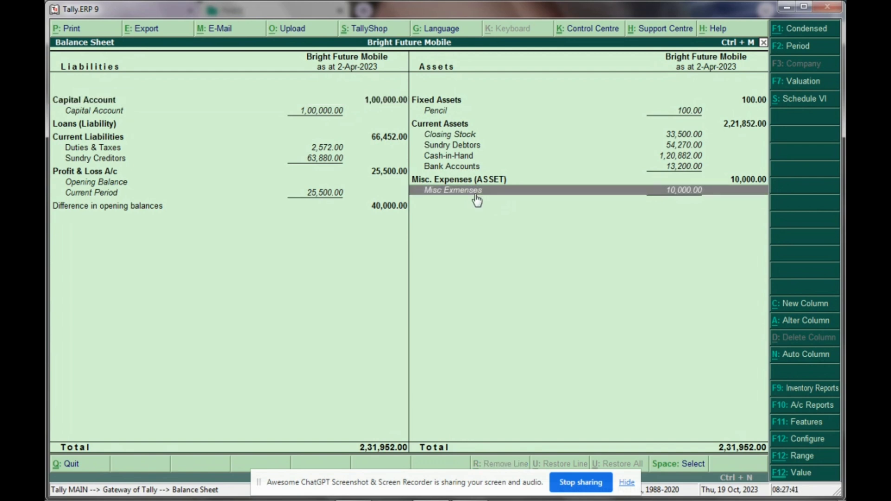
key(Escape)
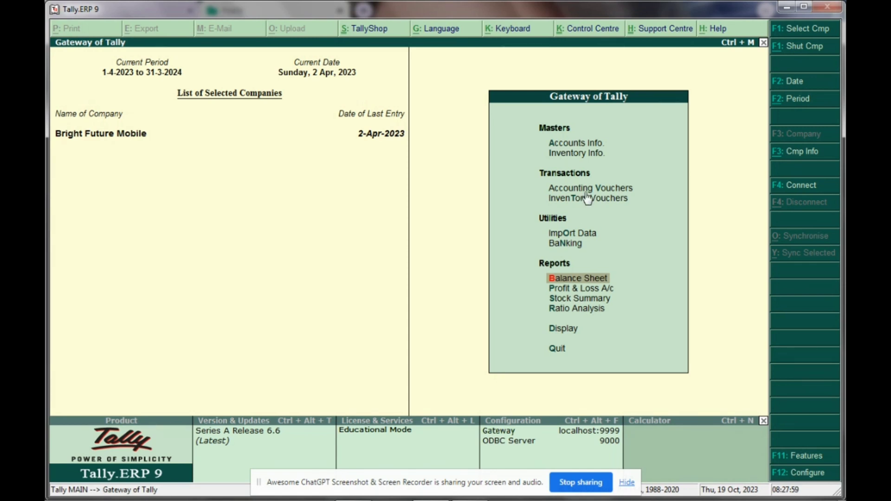
Start a payment voucher and debit the same creditor's ledger with 10,000
key(v)
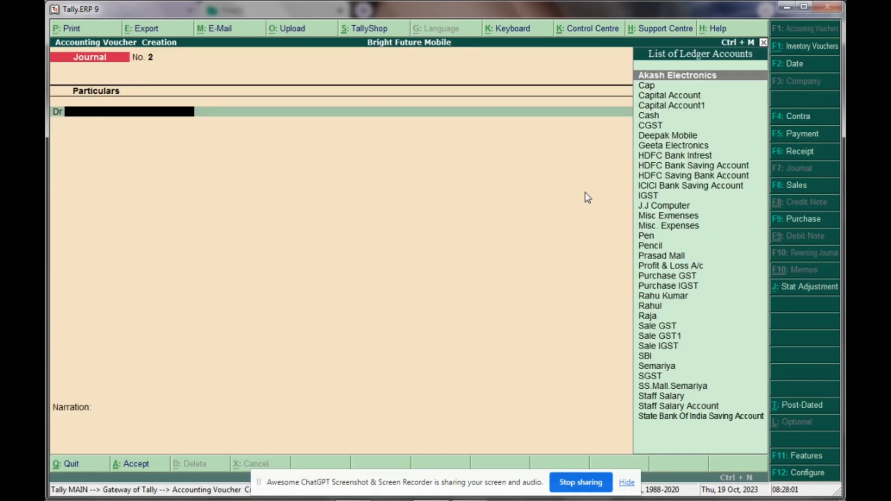
click(791, 142)
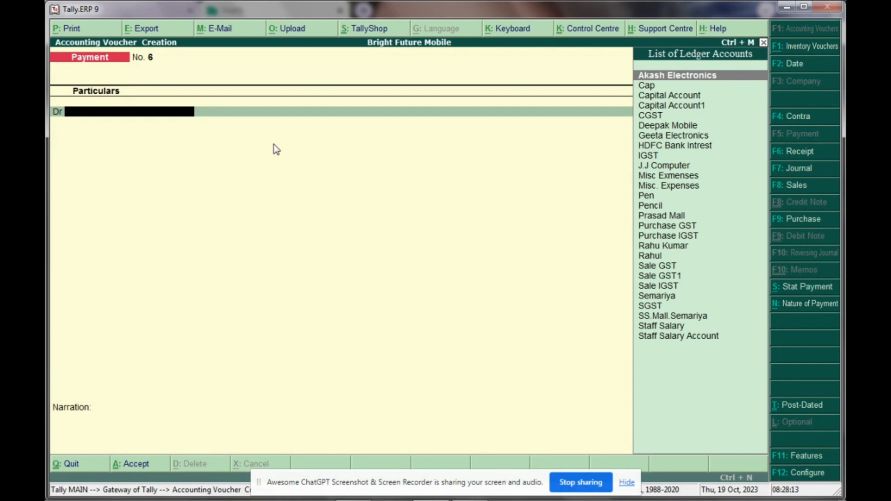
text(ro)
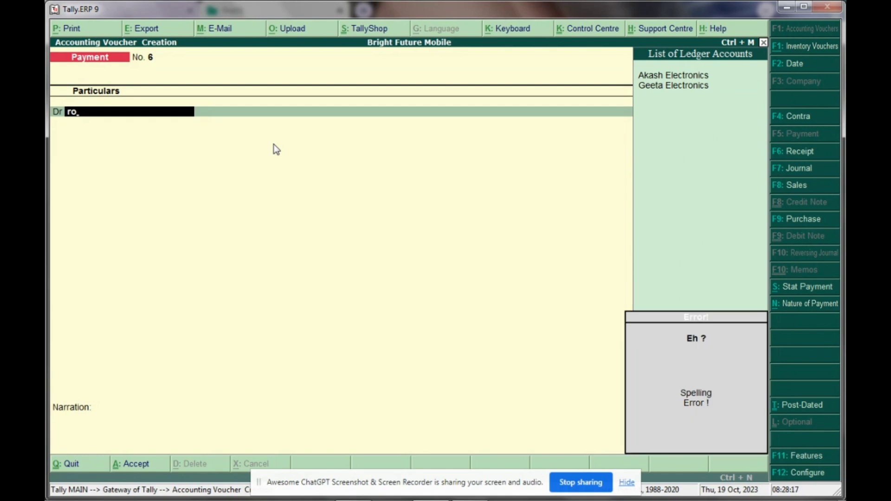
key(BackSpace)
text(ah)
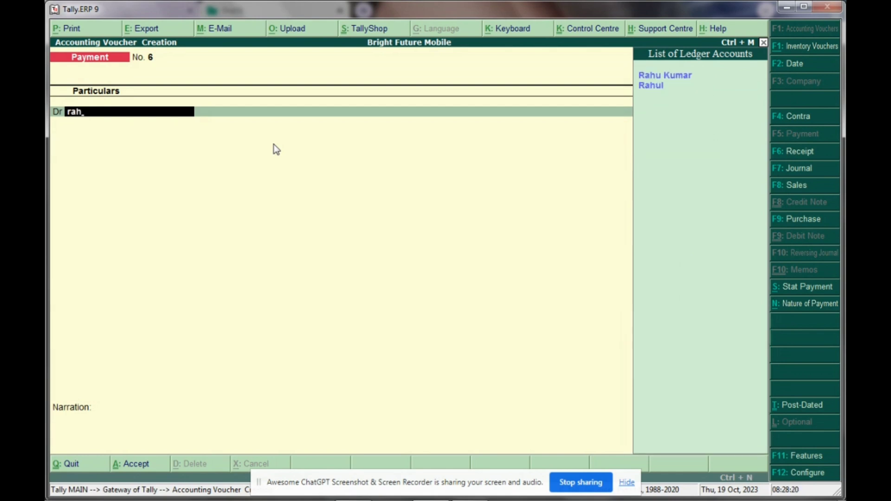
key(Down)
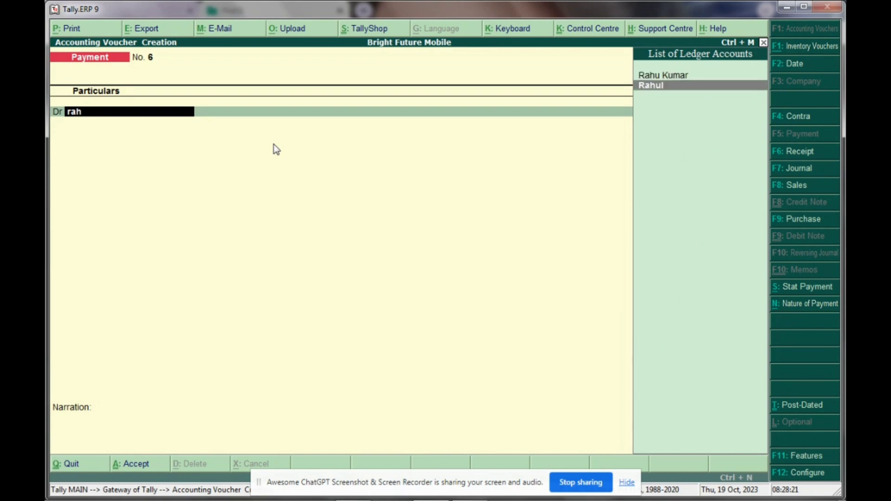
key(Return)
text(10000)
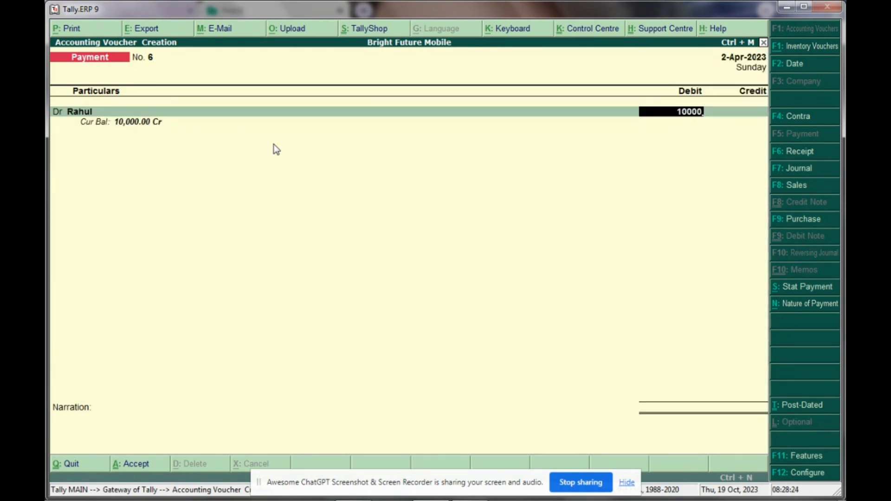
key(Return)
Allocate the full 10,000 debit On Account in the creditor's bill-wise details and continue to the credit line
key(Return)
key(Return)
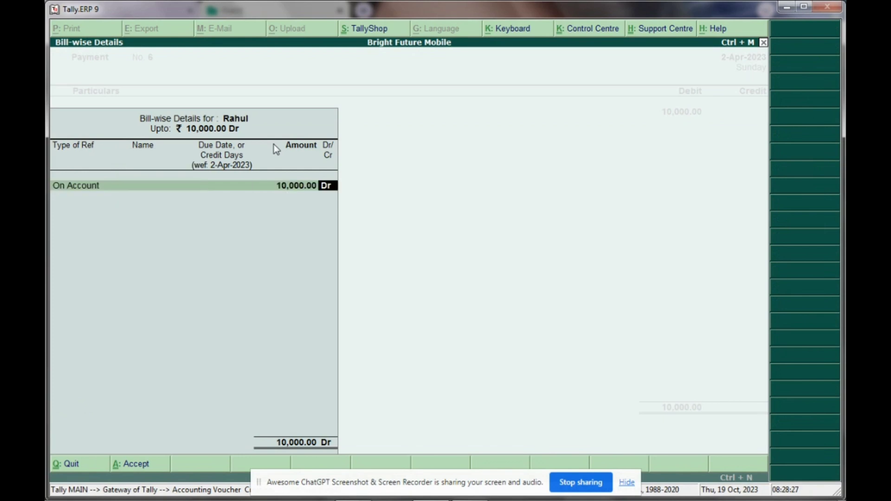
key(Return)
key(Return)
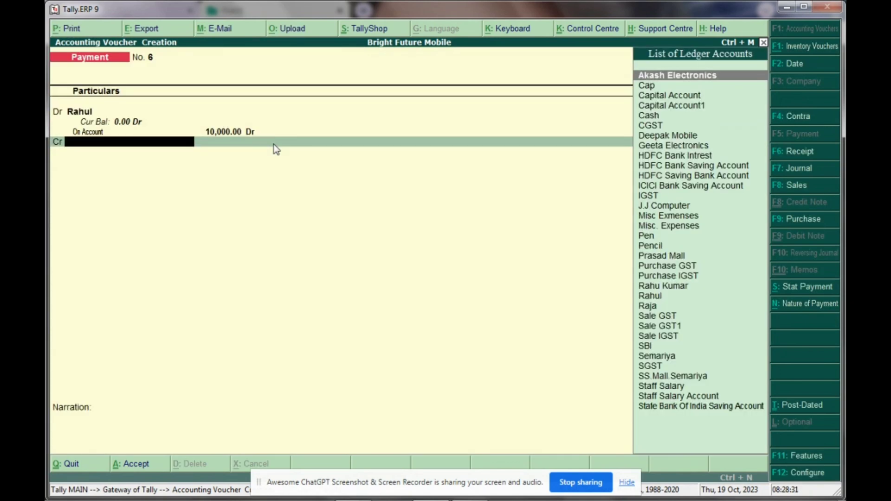
Credit Cash with 10,000, leave the narration blank and save the payment voucher
text(Cas)
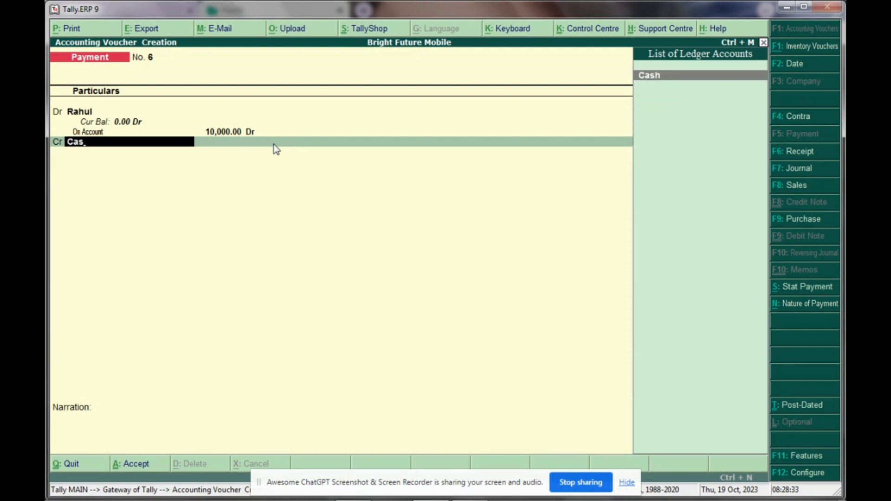
key(Return)
key(Return)
key(Return)
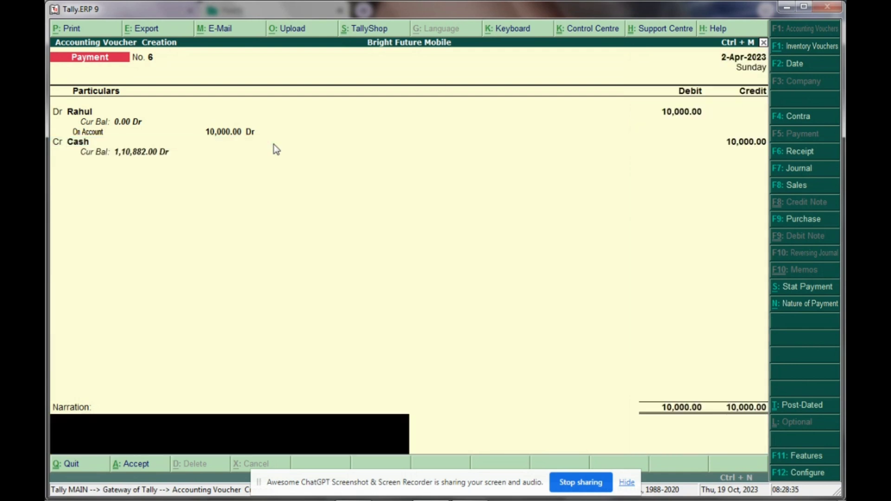
key(Return)
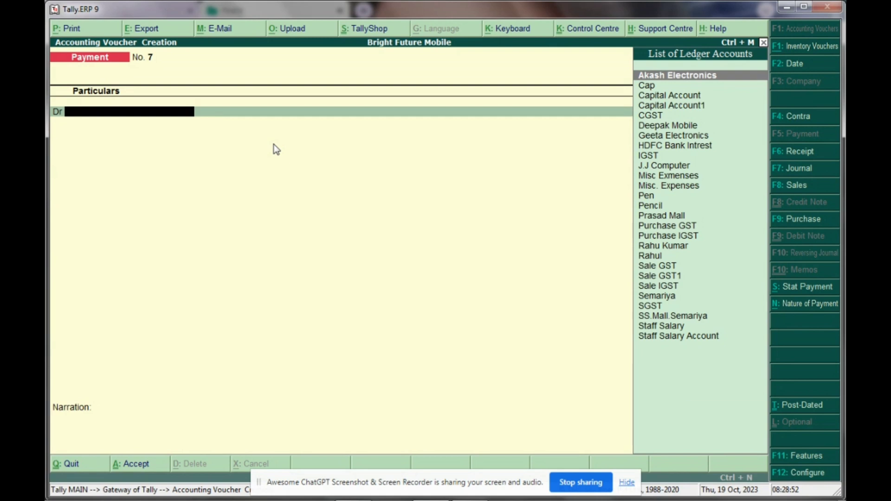
Leave voucher entry and review the detailed balance sheet for the effect of the cash payment to the creditor
key(Escape)
key(y)
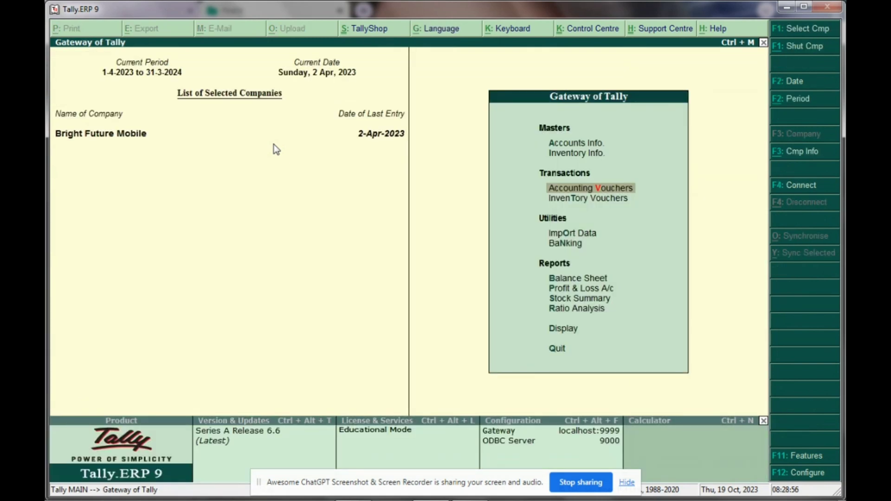
key(b)
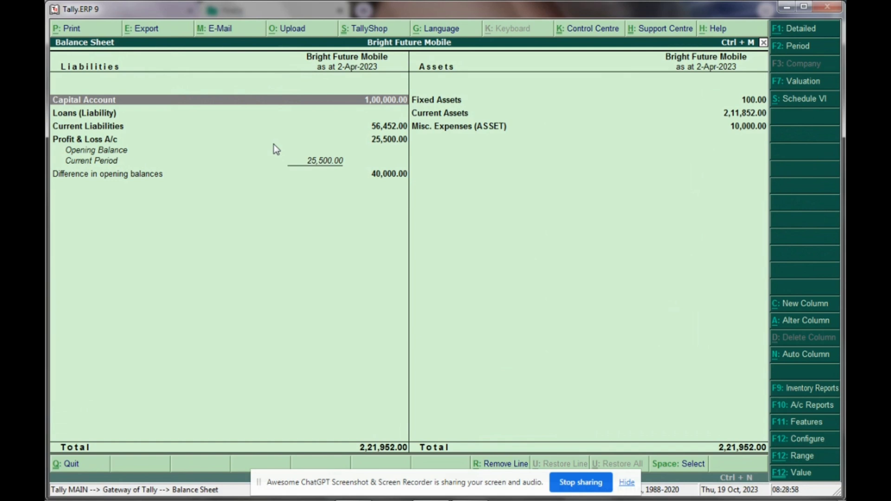
key(alt+F1)
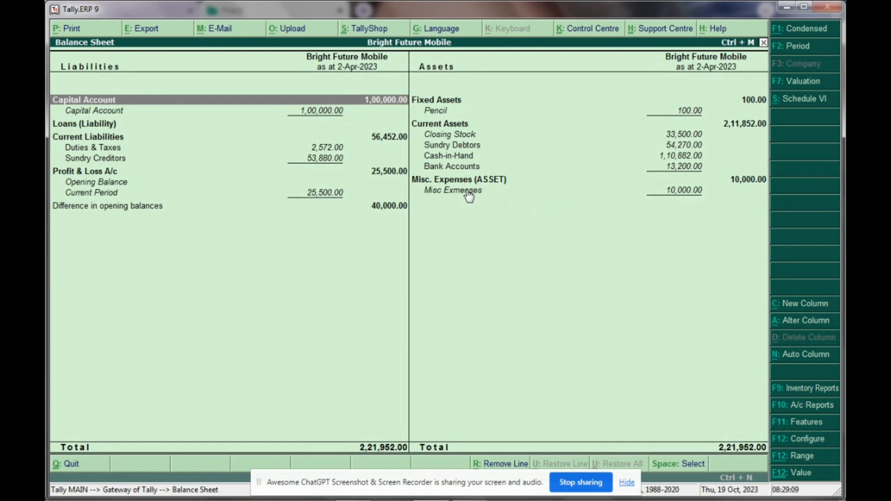
key(Escape)
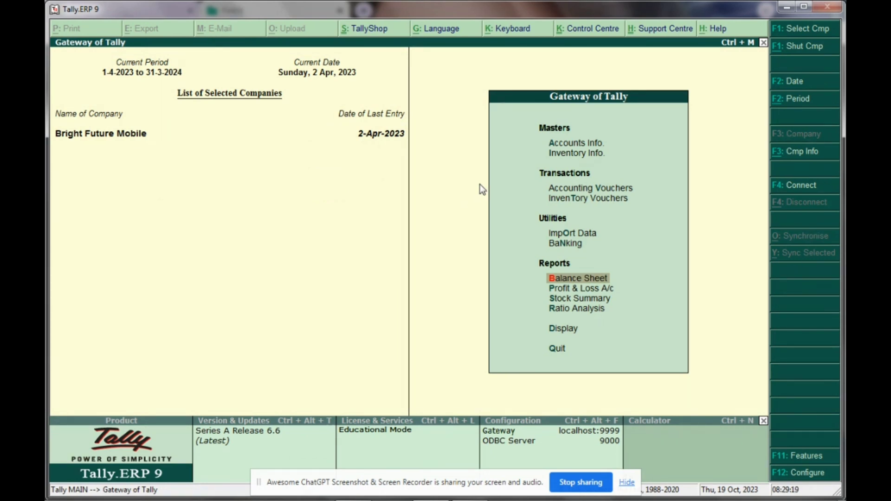
Start a journal voucher and debit Staff Salary Account with 10,000, continuing to the credit line
click(584, 186)
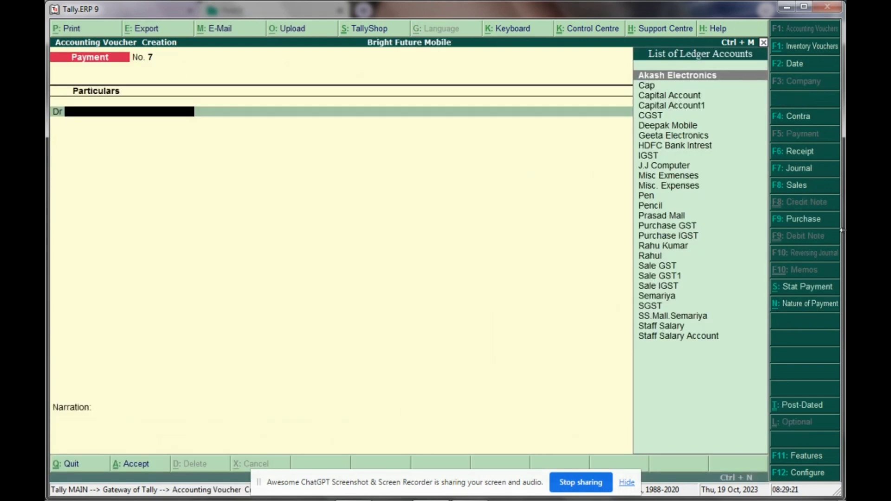
click(798, 175)
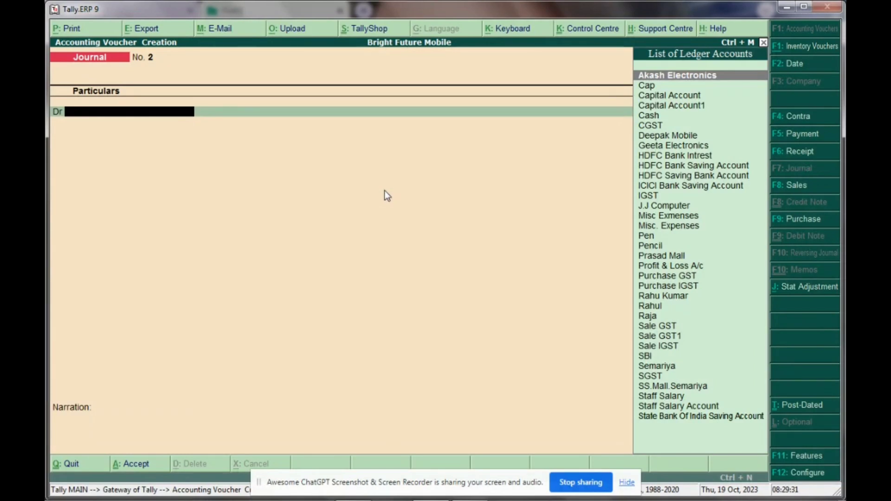
text(Sta)
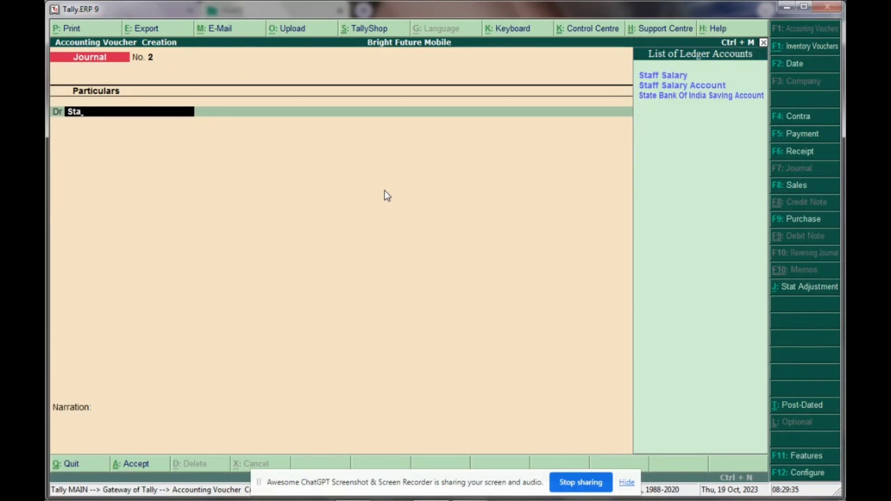
key(Down)
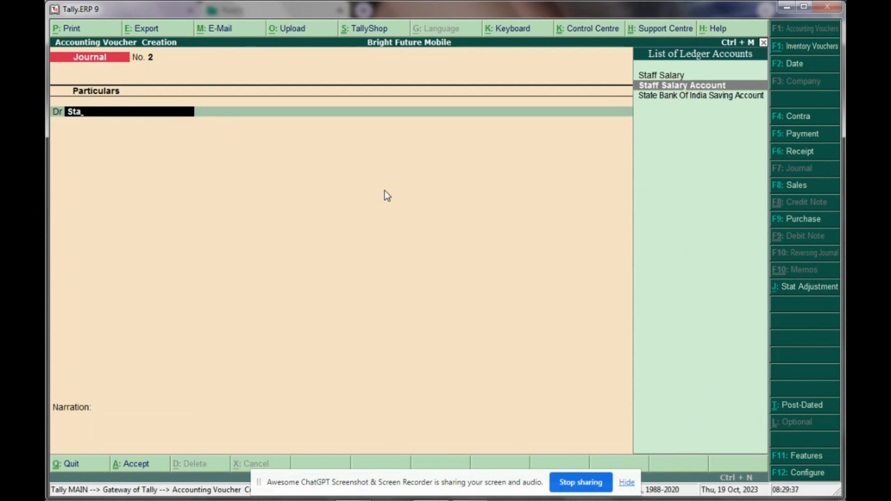
key(Return)
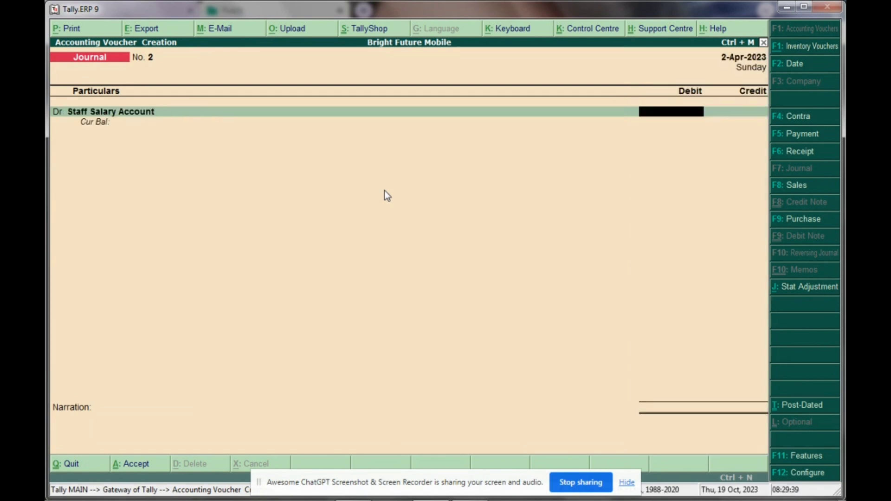
text(10000)
key(Return)
key(Return)
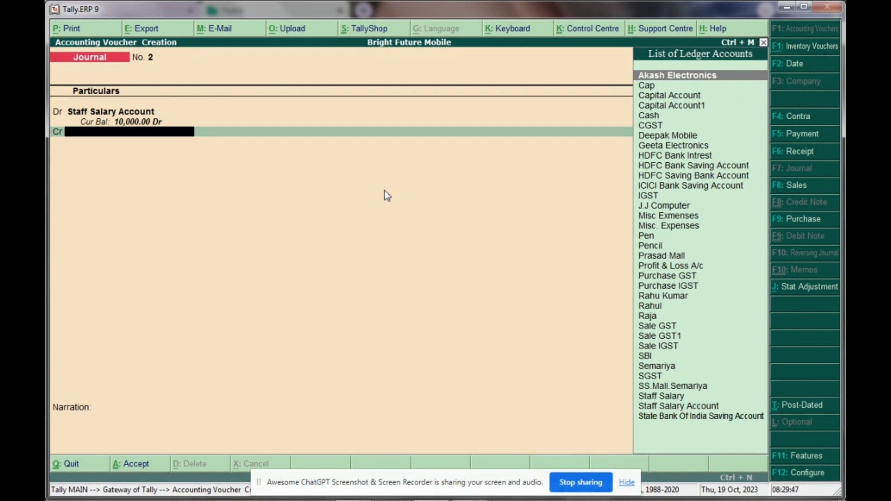
Credit Misc Exmenses with 10,000, leave the narration blank and save the journal voucher
text(Mi)
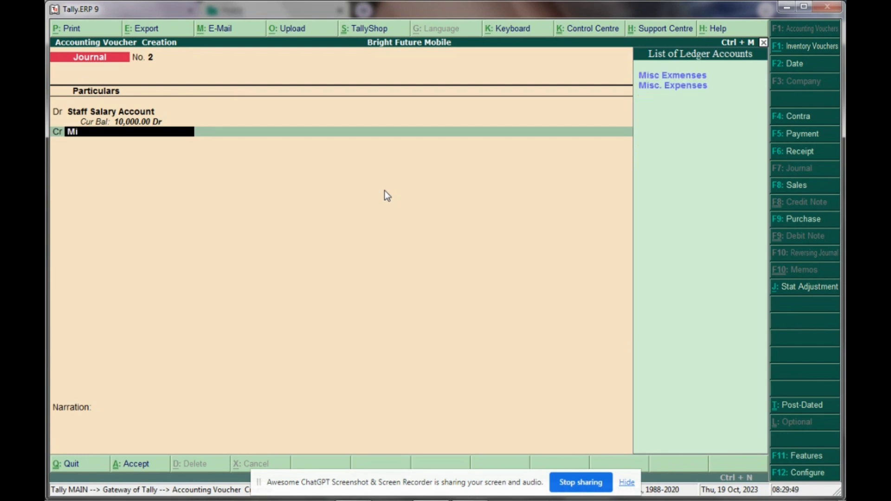
text(sc Exmenses)
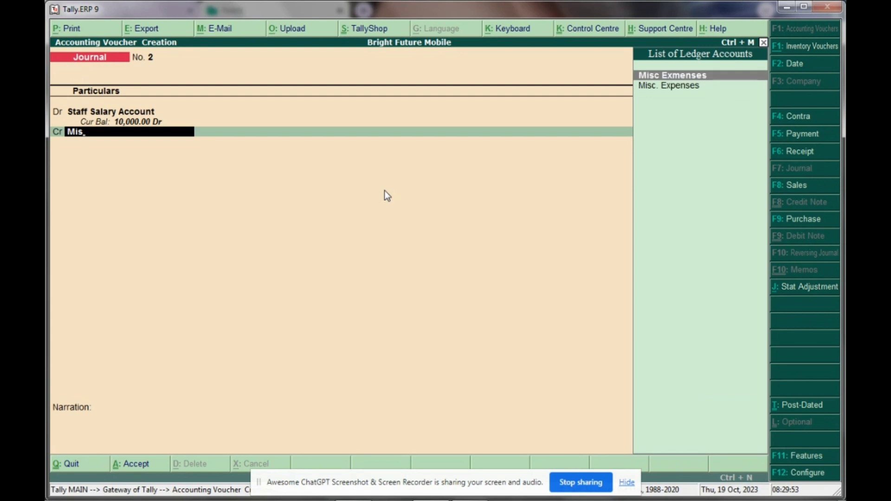
key(Return)
key(Return)
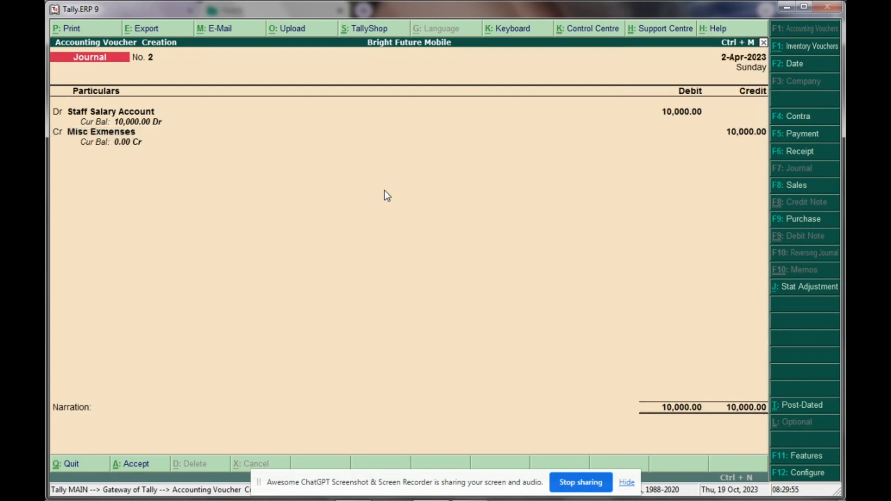
key(Return)
key(Return)
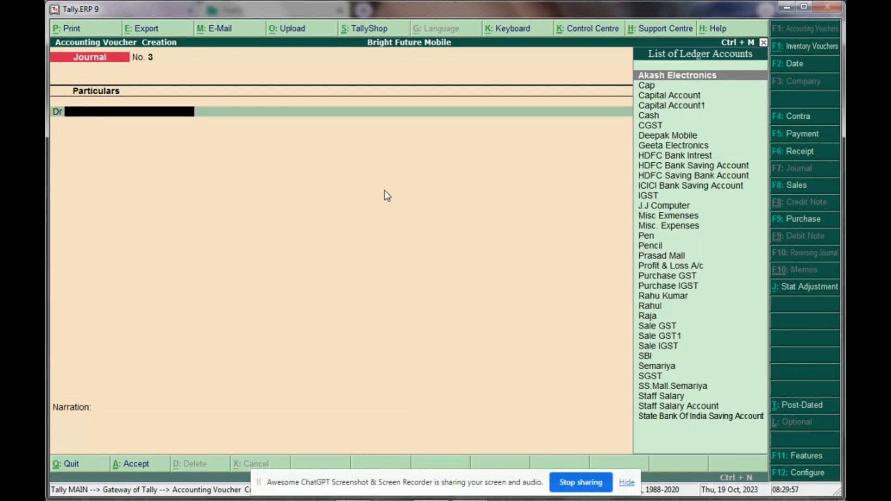
Leave voucher entry and review Misc. Expenses (ASSET) in the detailed balance sheet for the effect of the salary journal entry
key(Escape)
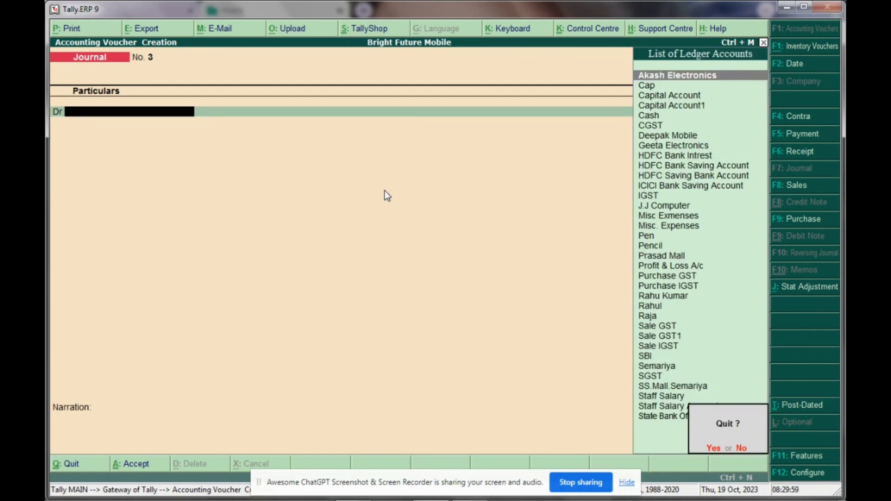
key(Return)
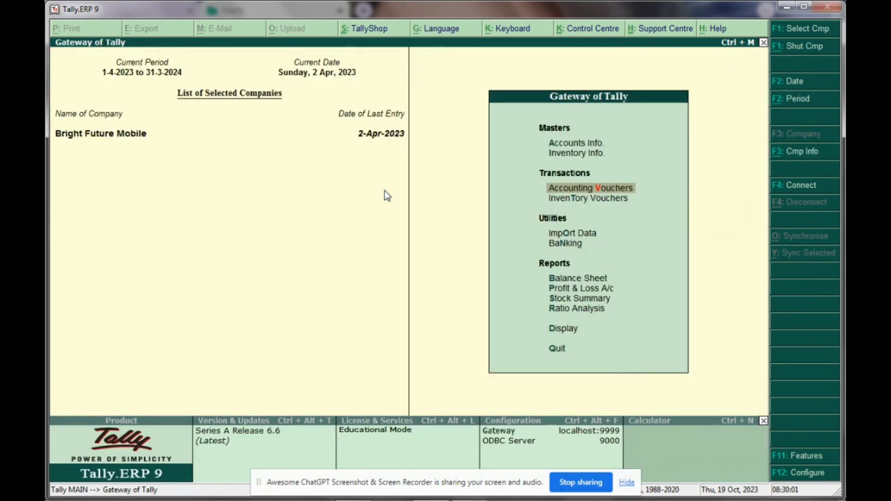
key(b)
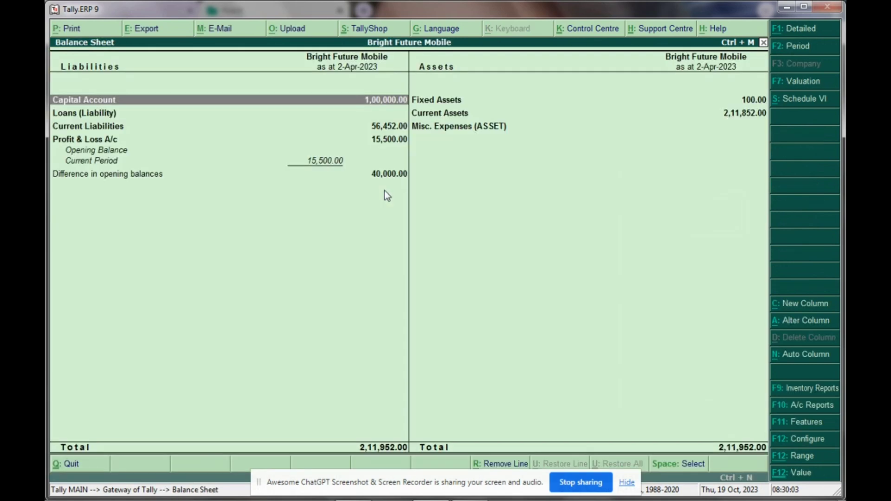
key(alt+F1)
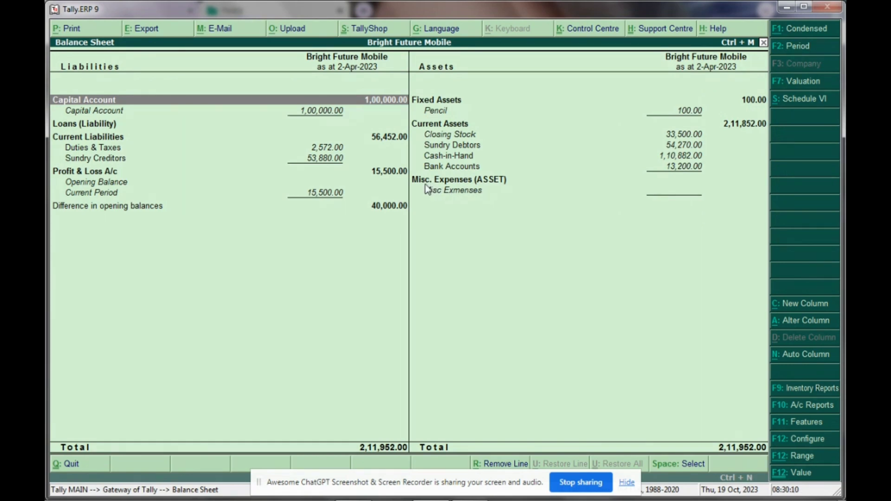
click(546, 207)
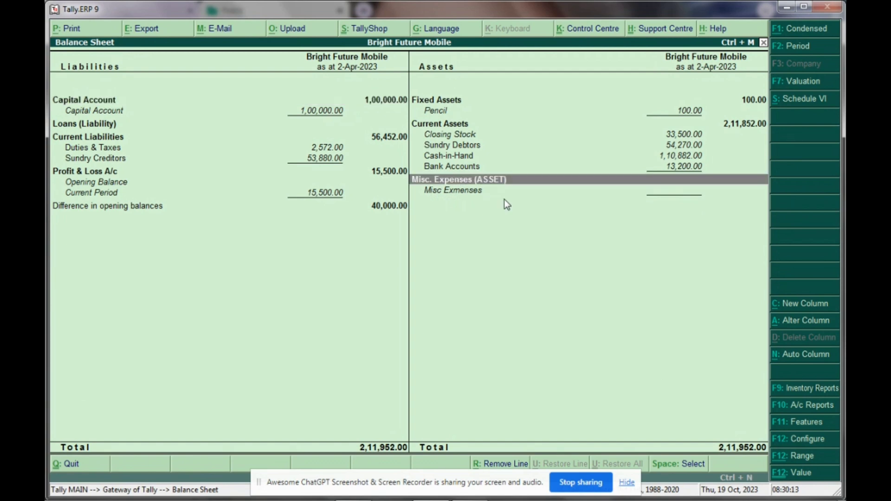